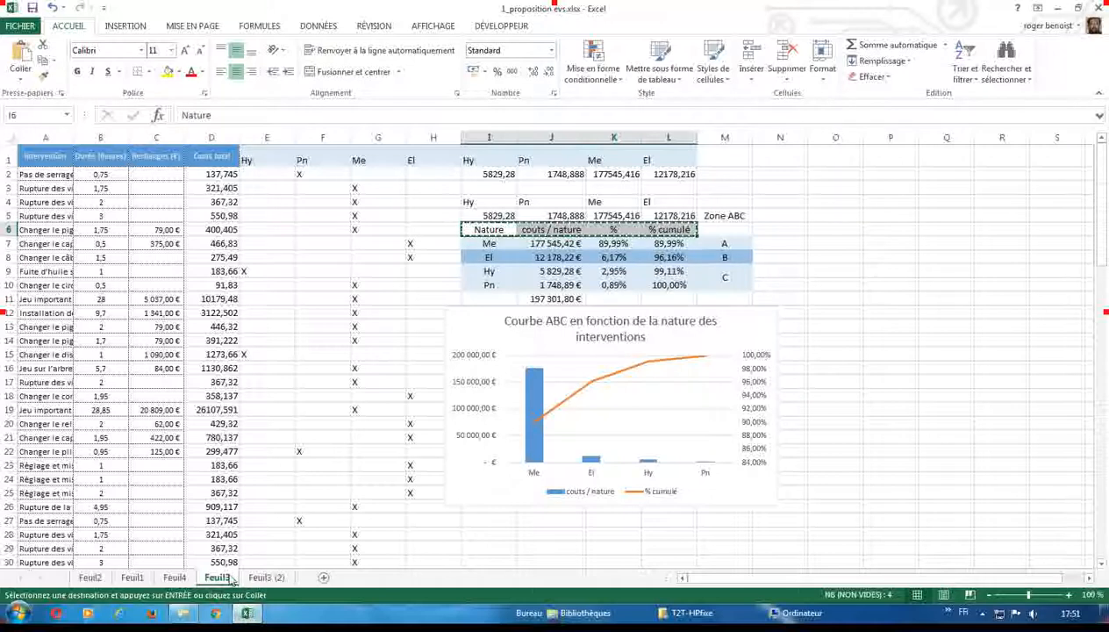
# Step: Paste the copied table headers as values into sheet Feuil3 (2), starting at cell K3
pyautogui.click(266, 577)
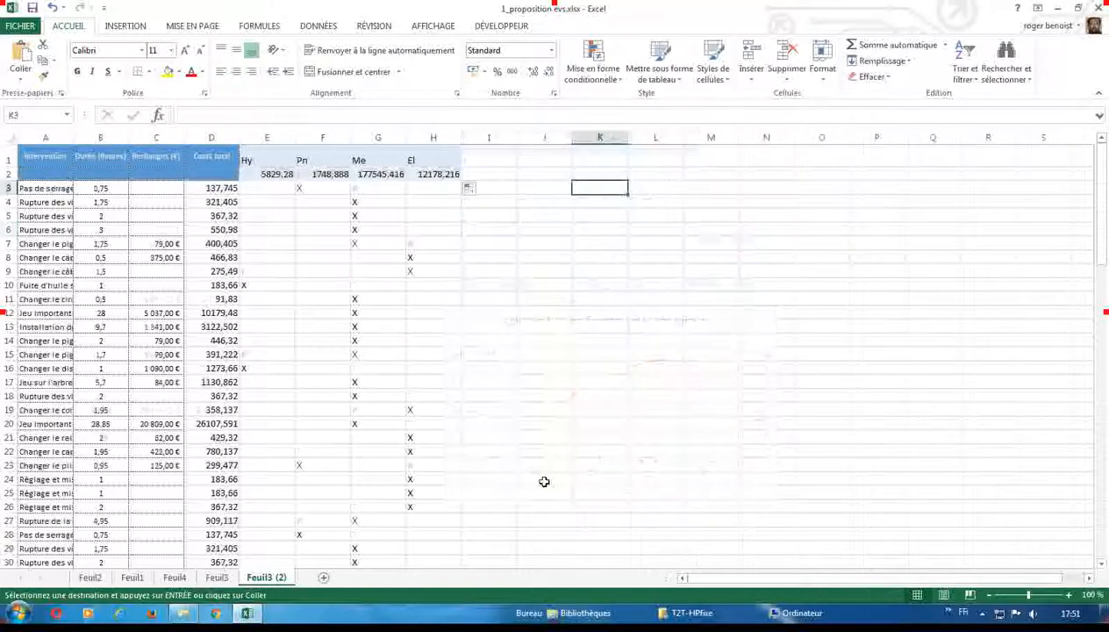
pyautogui.rightClick(576, 187)
pyautogui.click(638, 252)
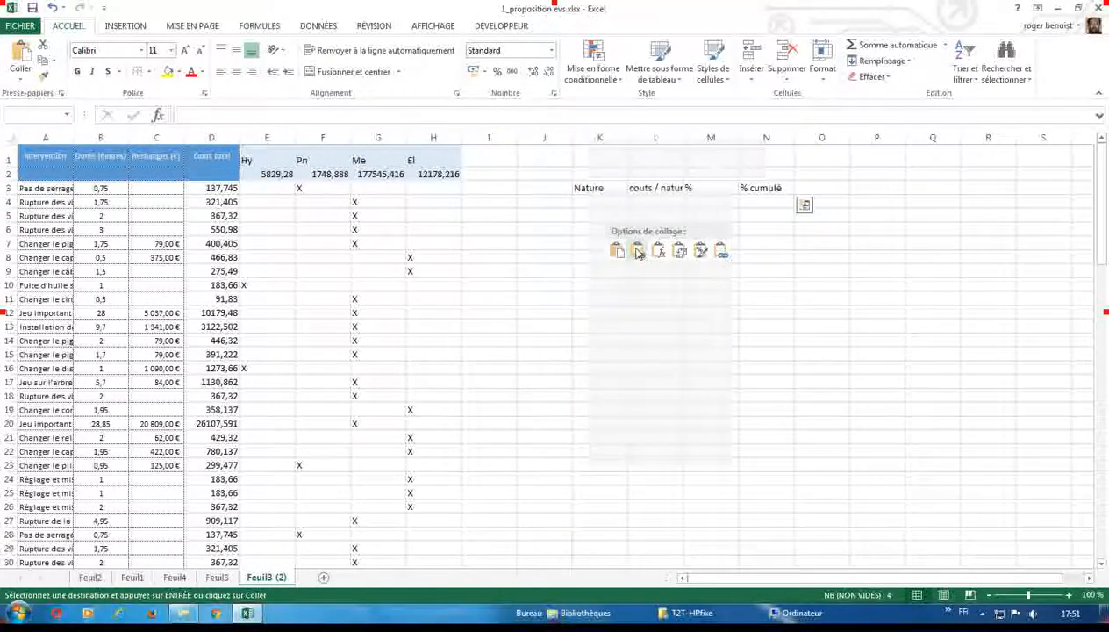
# Step: Copy the nature labels and cost totals in E1:H2 and paste them as transposed values starting at K4
pyautogui.click(600, 204)
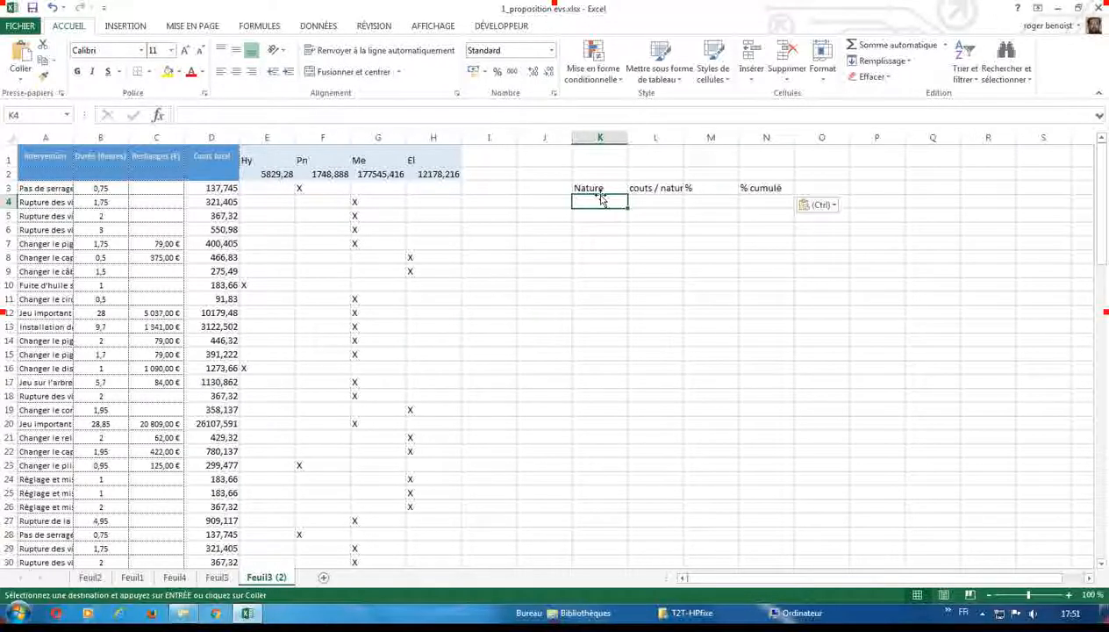
pyautogui.moveTo(247, 156); pyautogui.dragTo(423, 175)
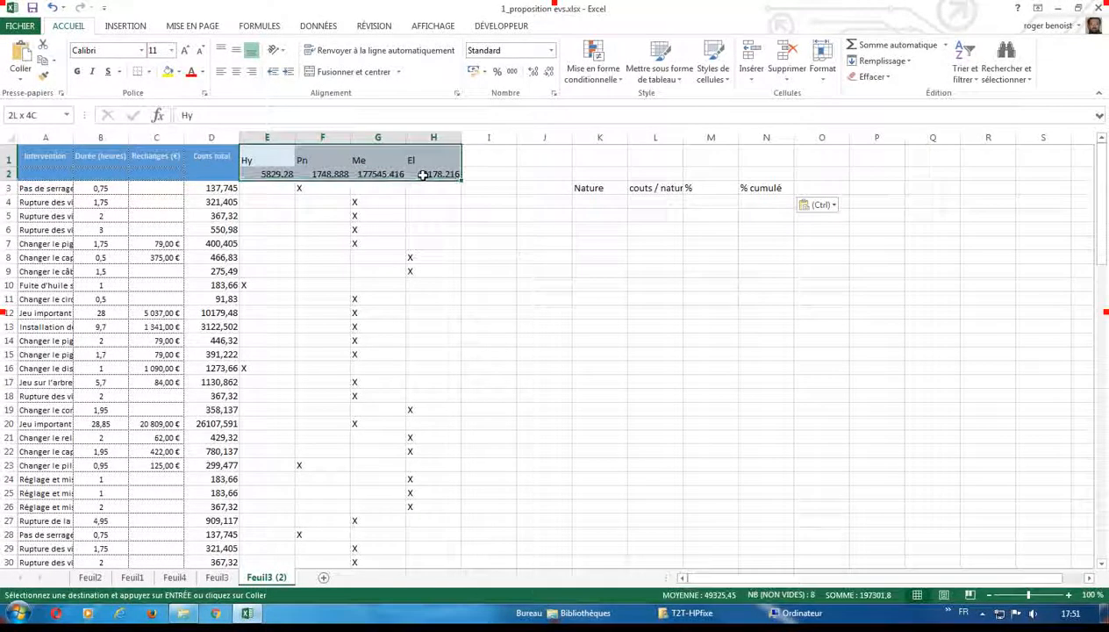
pyautogui.click(42, 63)
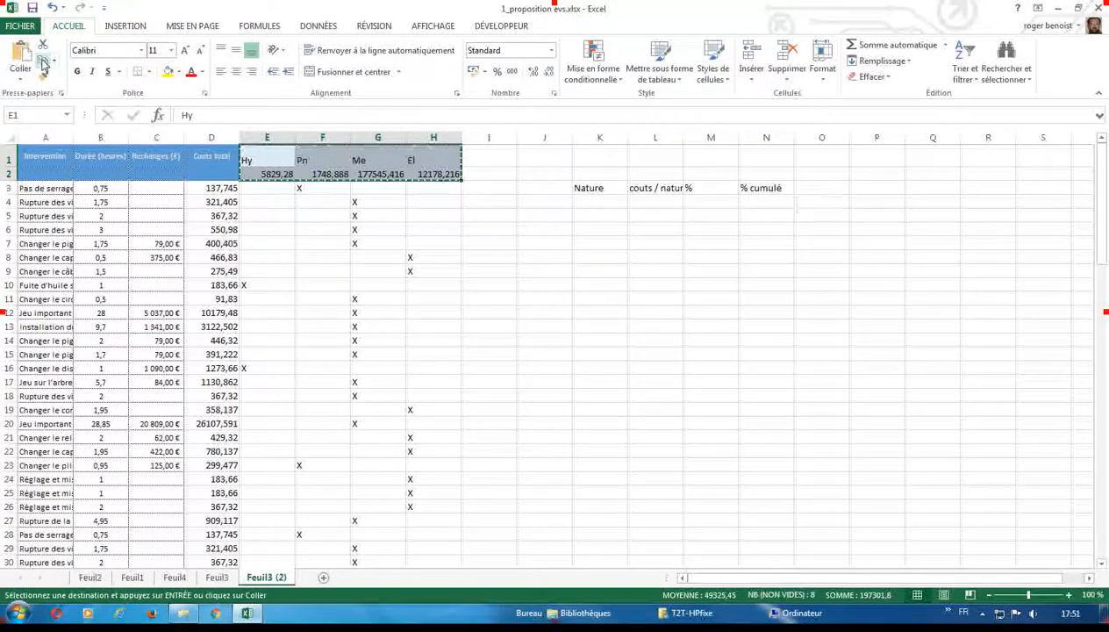
pyautogui.click(588, 201)
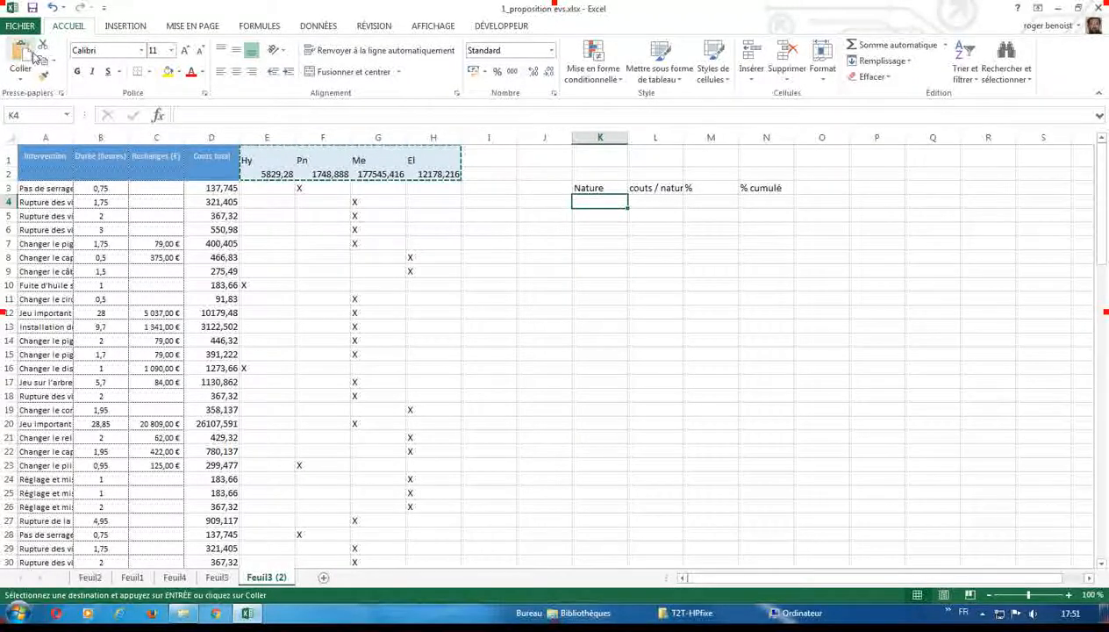
pyautogui.click(22, 77)
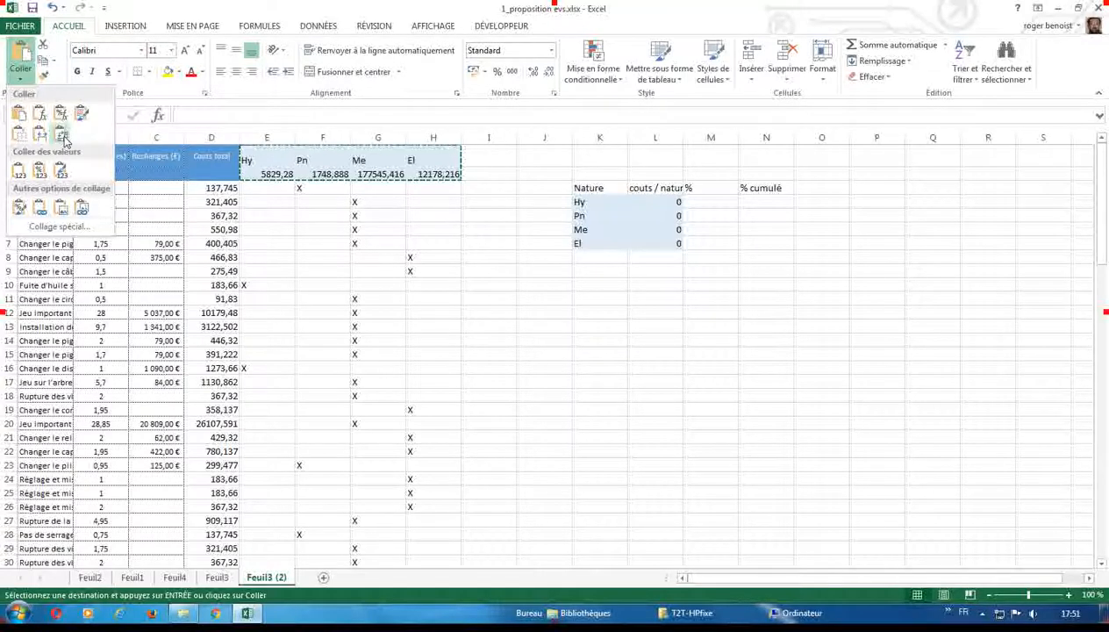
pyautogui.click(63, 228)
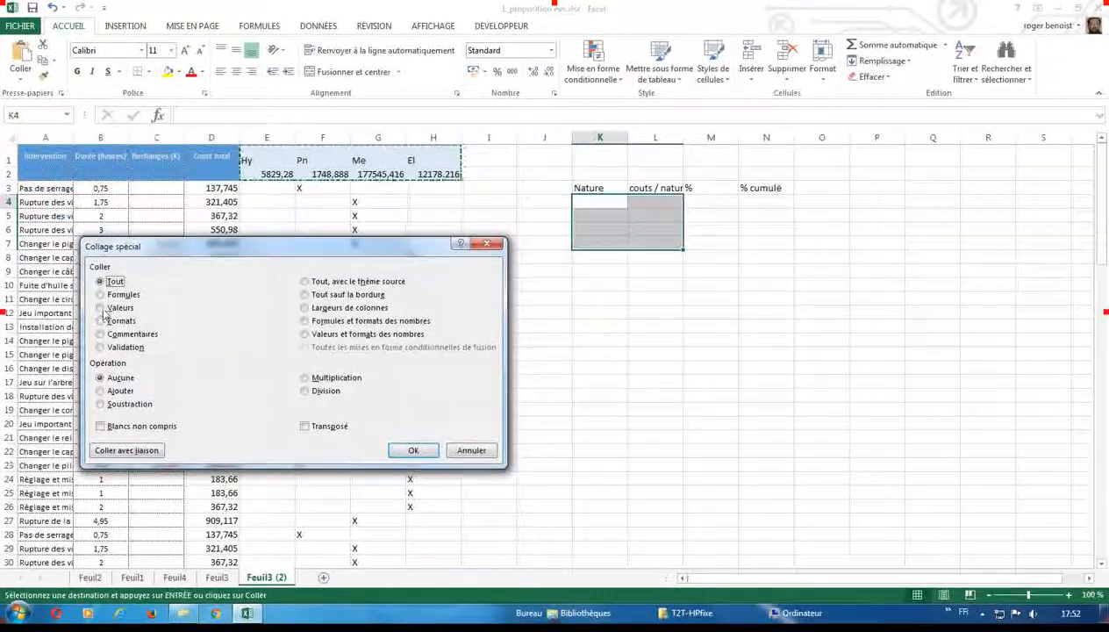
pyautogui.click(101, 308)
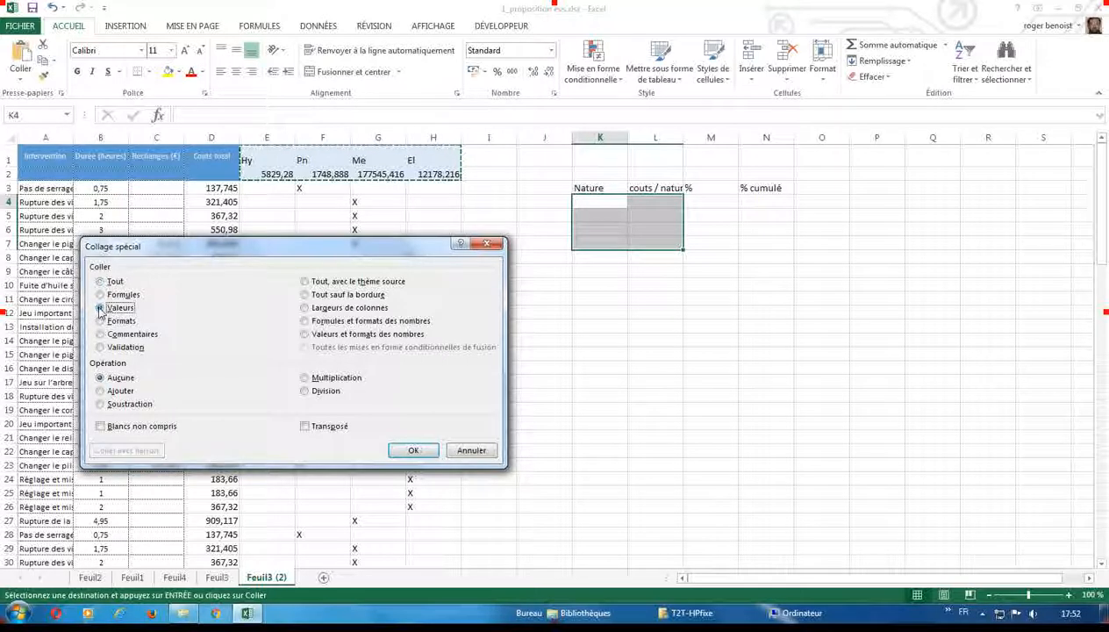
pyautogui.click(306, 427)
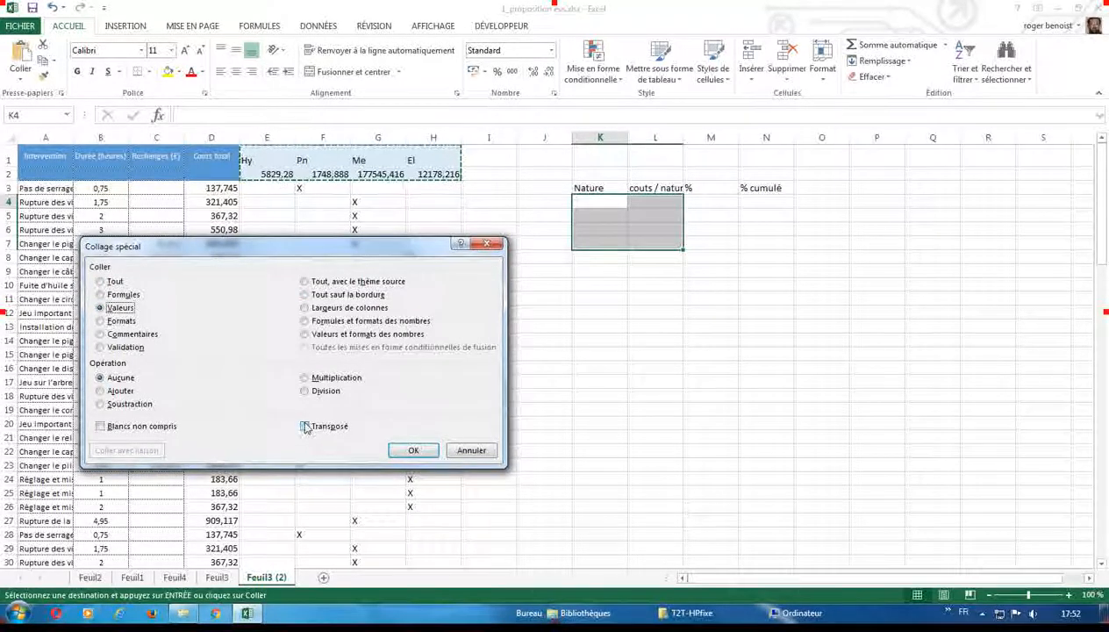
pyautogui.click(411, 452)
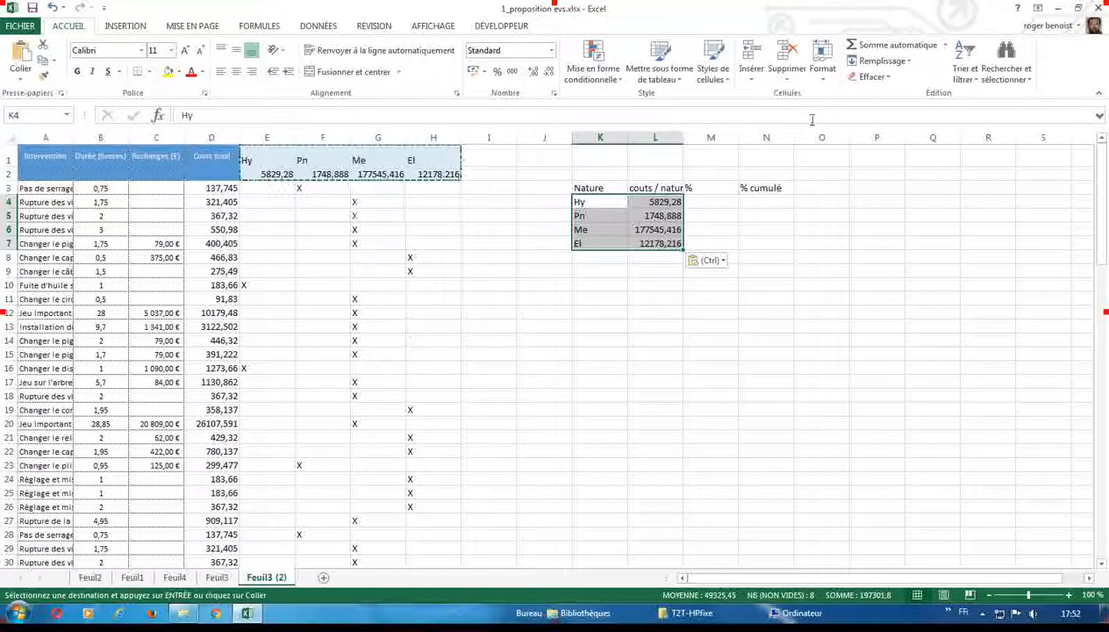
# Step: Sort the pasted nature and cost rows by cost from largest to smallest
pyautogui.click(972, 73)
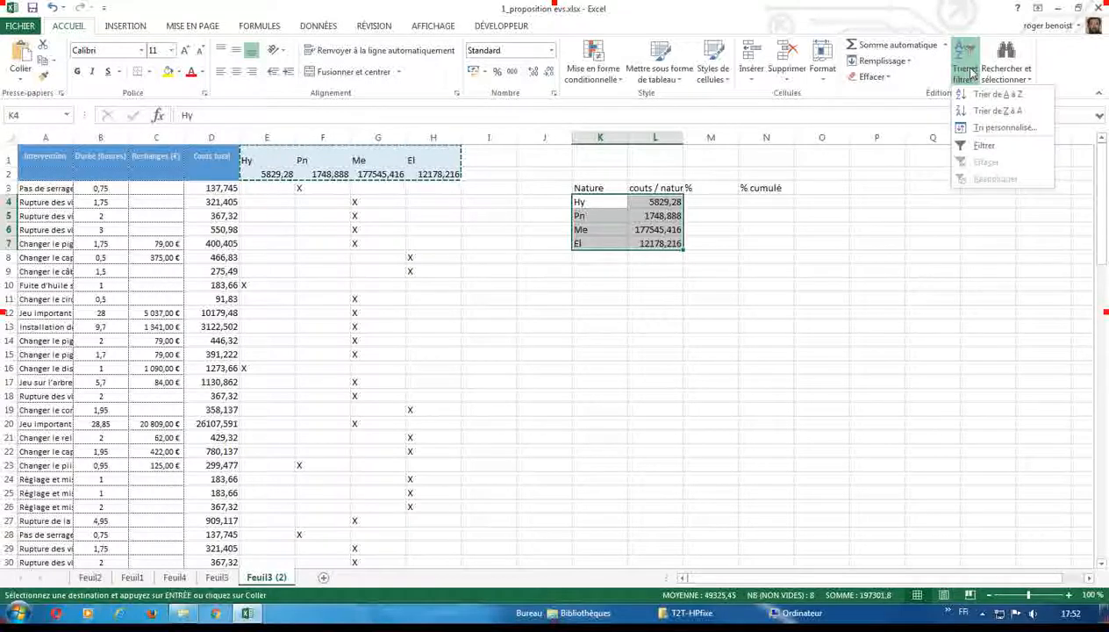
pyautogui.click(661, 202)
pyautogui.click(662, 200)
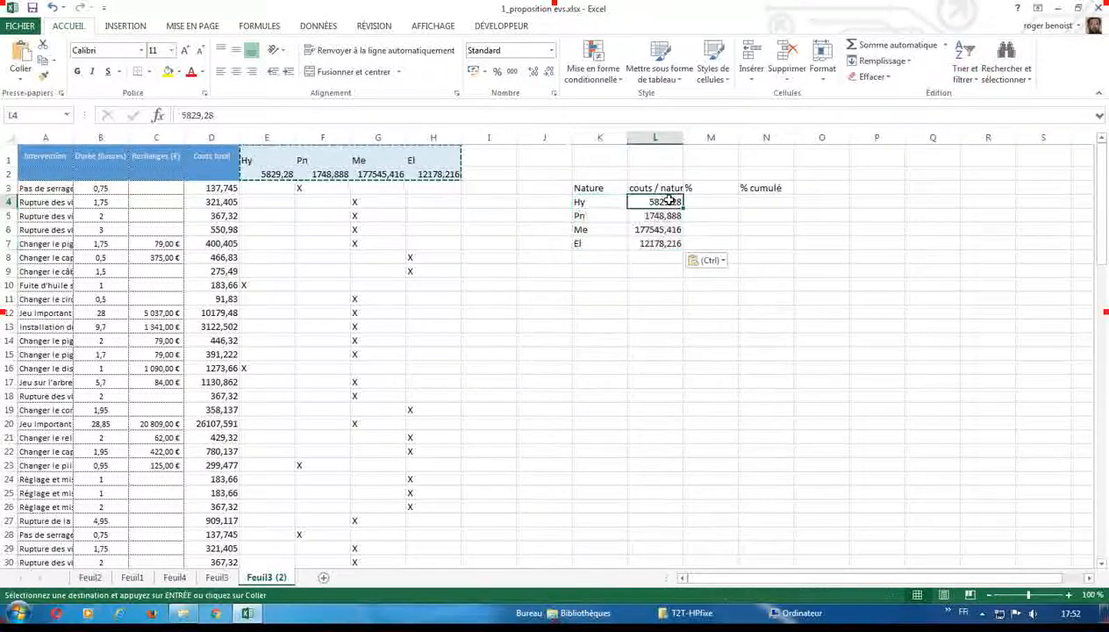
pyautogui.click(974, 72)
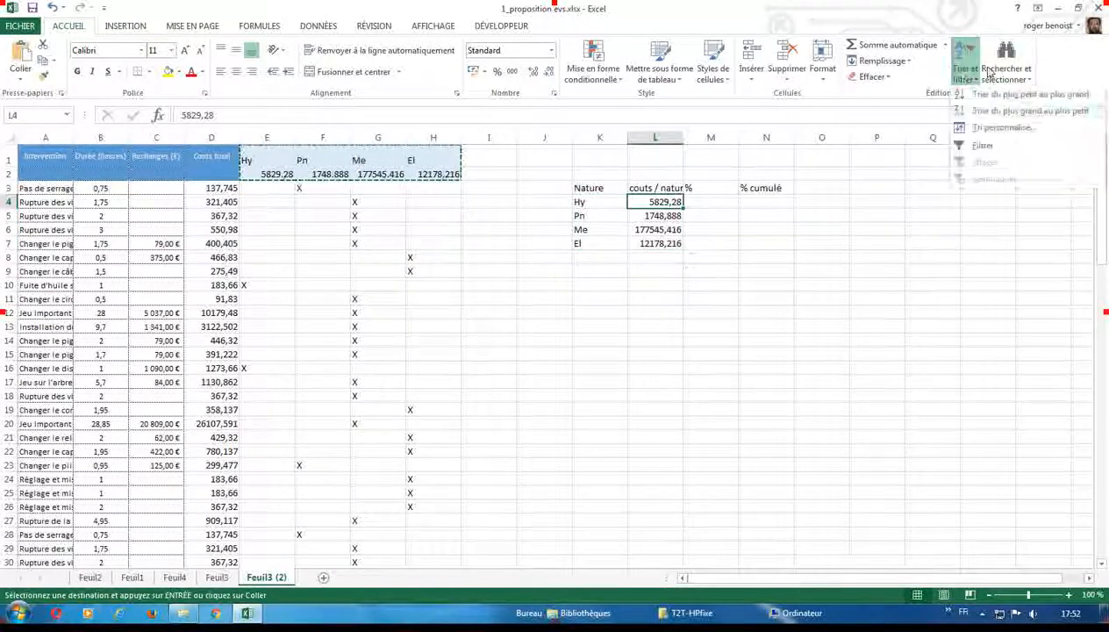
pyautogui.click(998, 110)
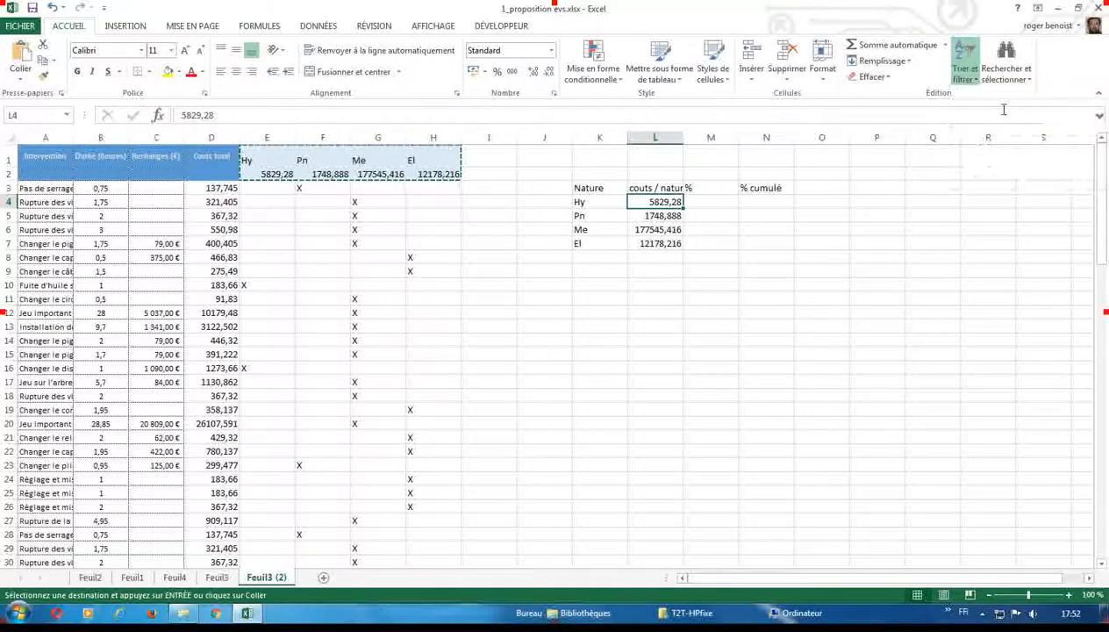
# Step: Total the costs per nature in L8 with the formula =SOMME(L4:L7)
pyautogui.click(703, 201)
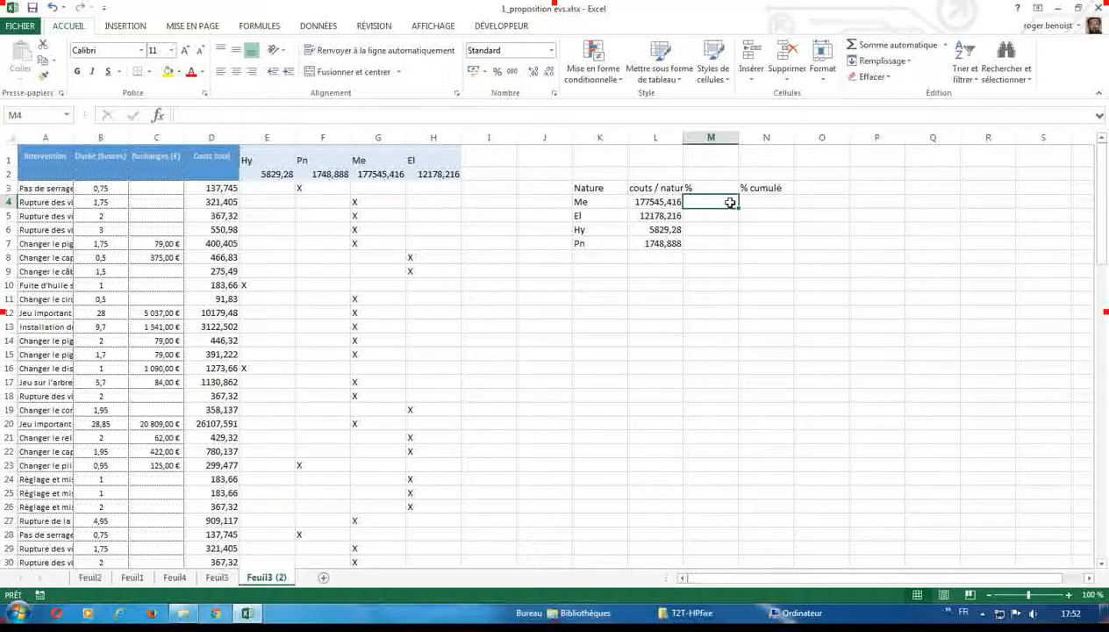
pyautogui.click(659, 256)
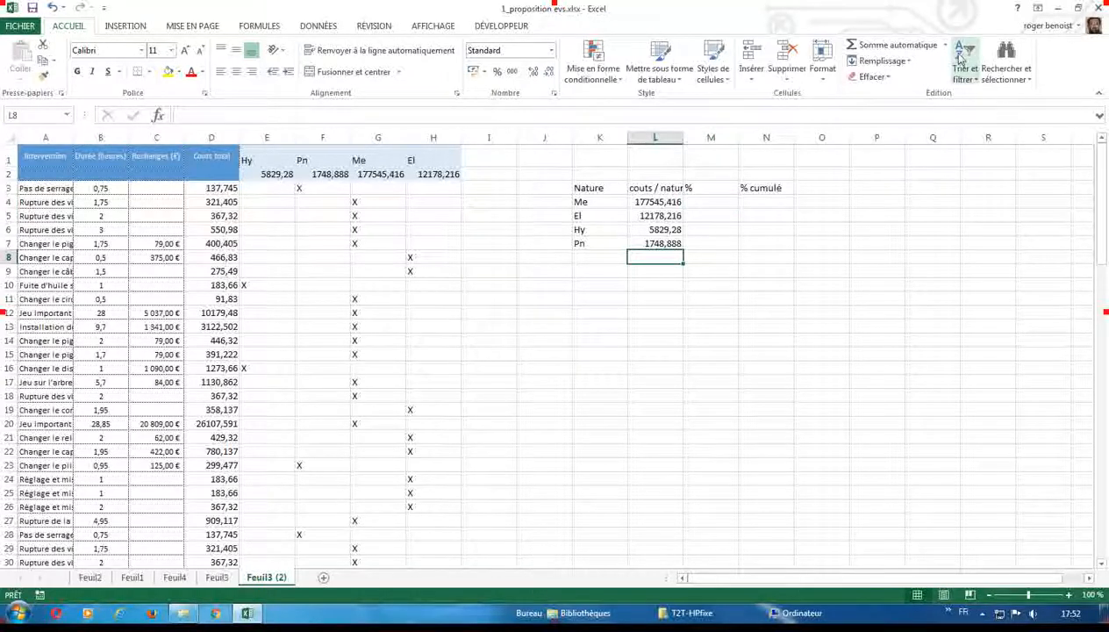
pyautogui.click(872, 48)
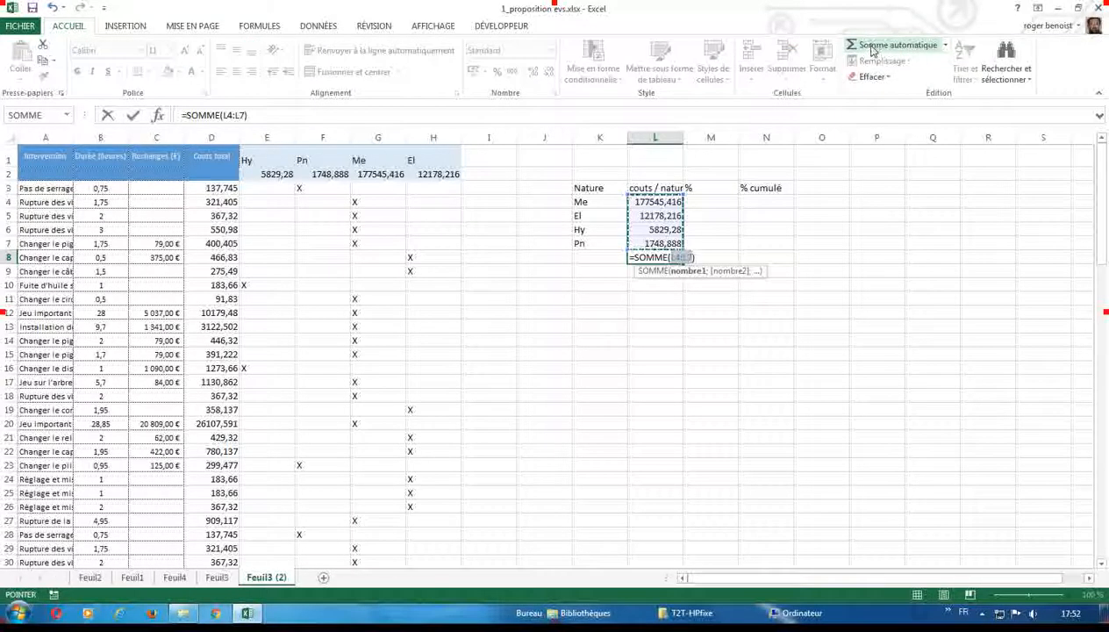
pyautogui.press('Return')
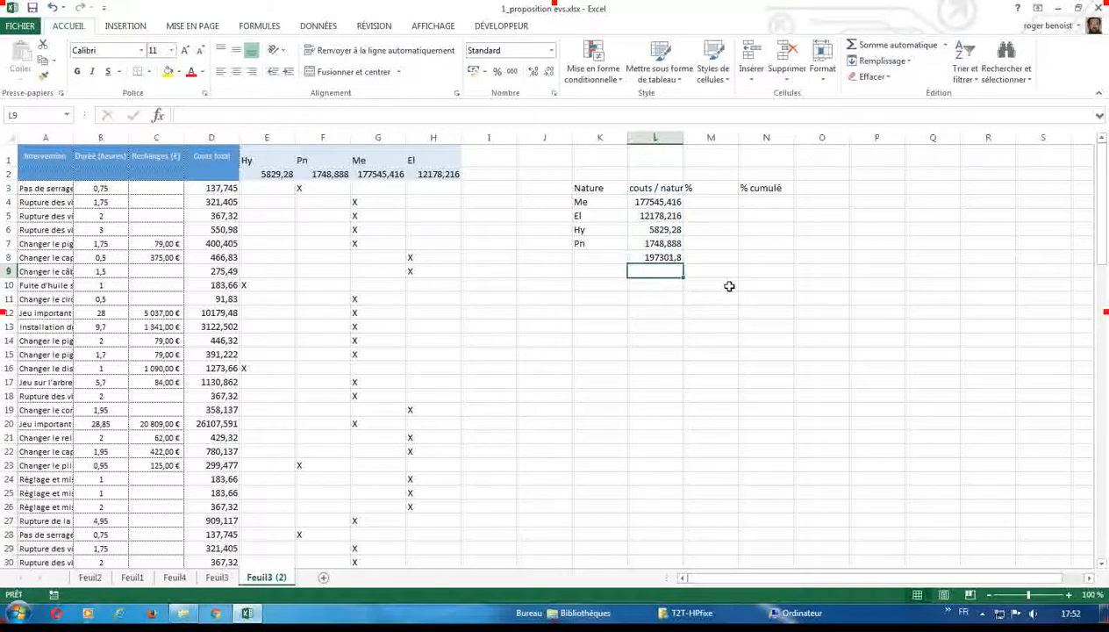
# Step: Compute each nature's share of the total cost by entering =L4/$L$8 in M4 and filling it down to M7
pyautogui.click(696, 202)
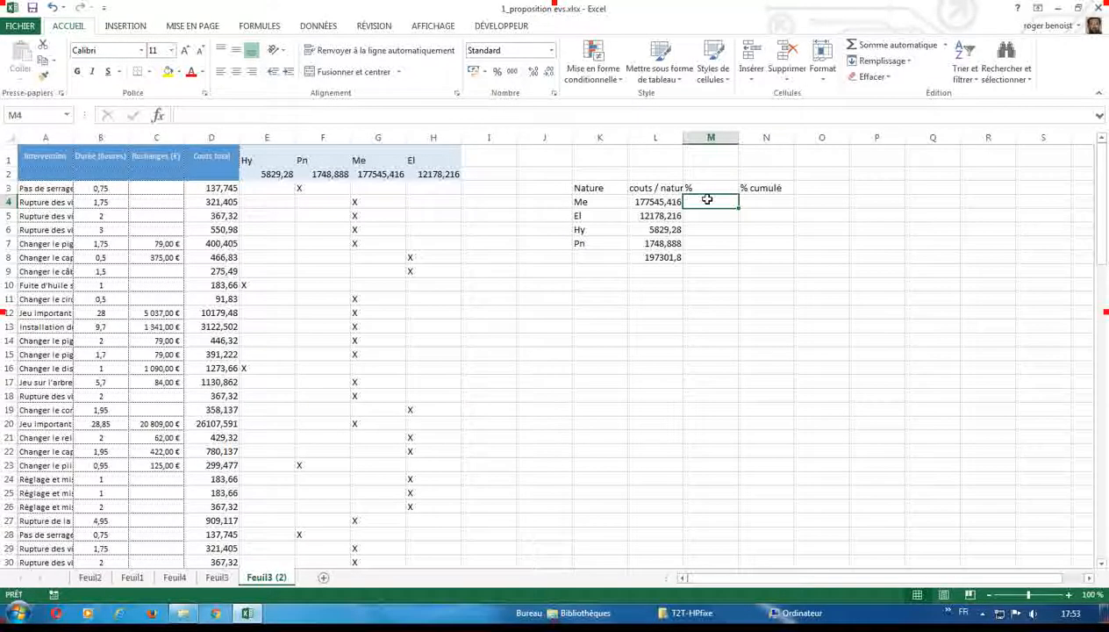
pyautogui.write('=')
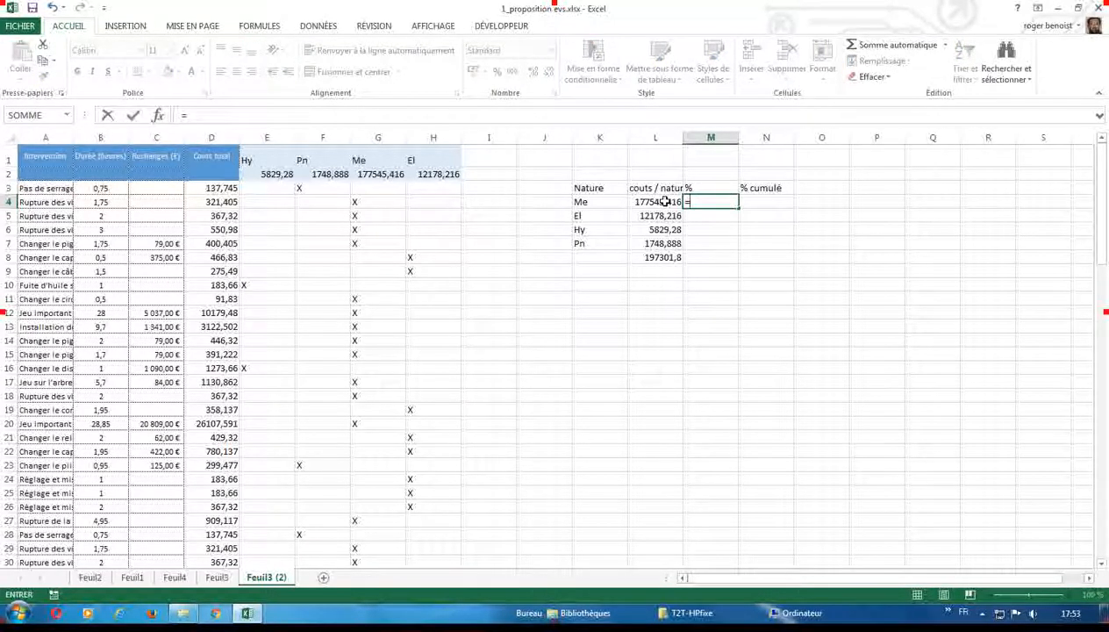
pyautogui.click(665, 202)
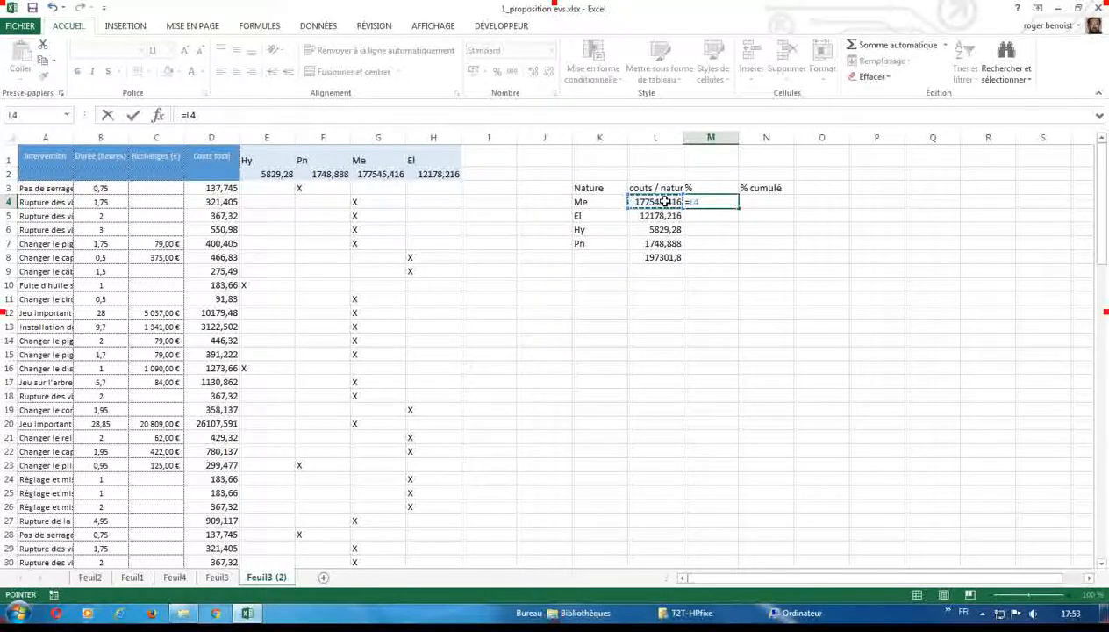
pyautogui.write('/')
pyautogui.click(659, 257)
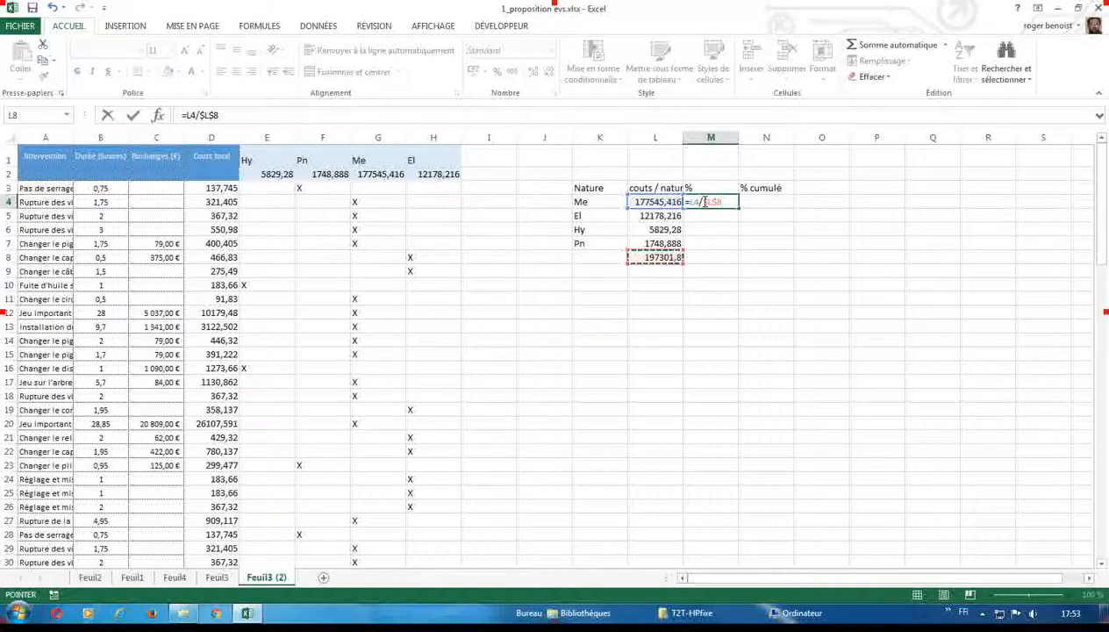
pyautogui.press('Return')
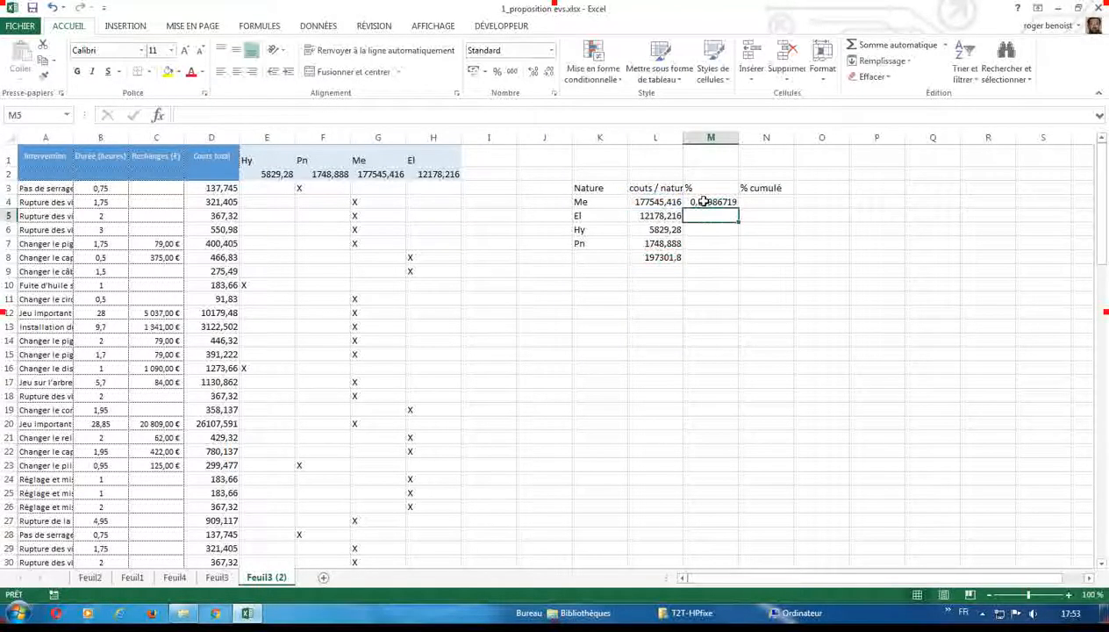
pyautogui.click(713, 201)
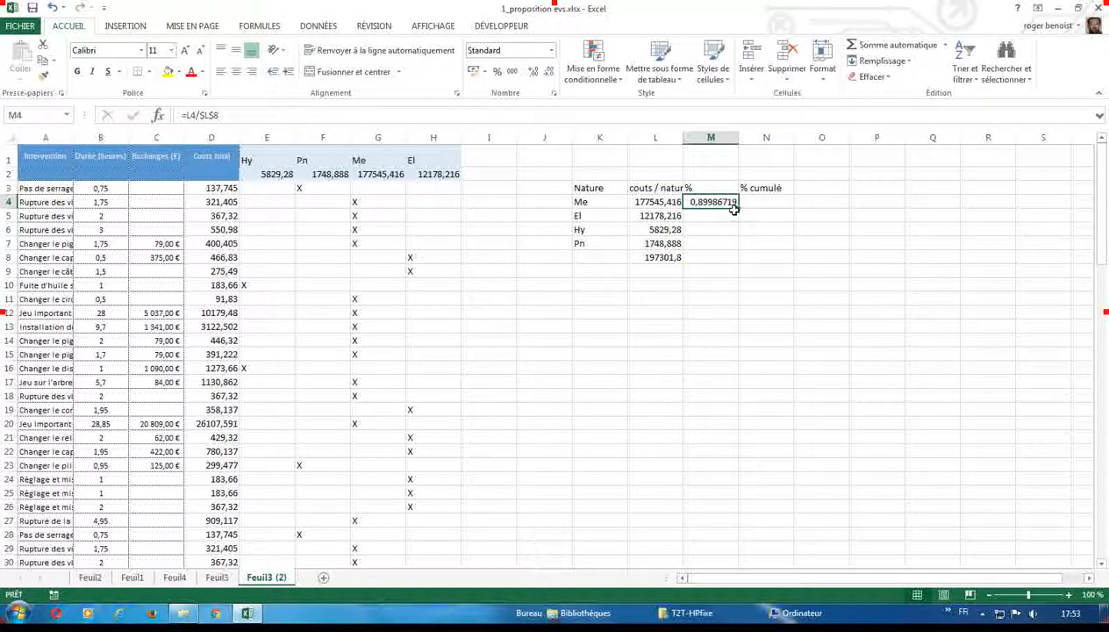
pyautogui.moveTo(739, 208); pyautogui.dragTo(739, 249)
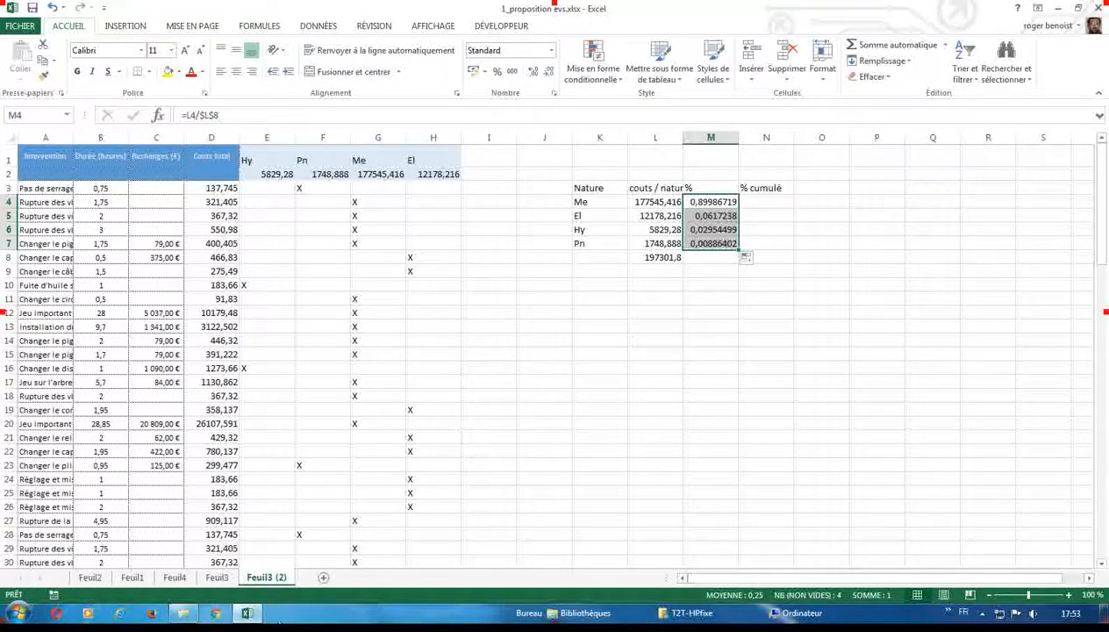
# Step: Check the finished table on Feuil3, and format M4:M7 on Feuil3 (2) as percentages with two decimals
pyautogui.click(217, 577)
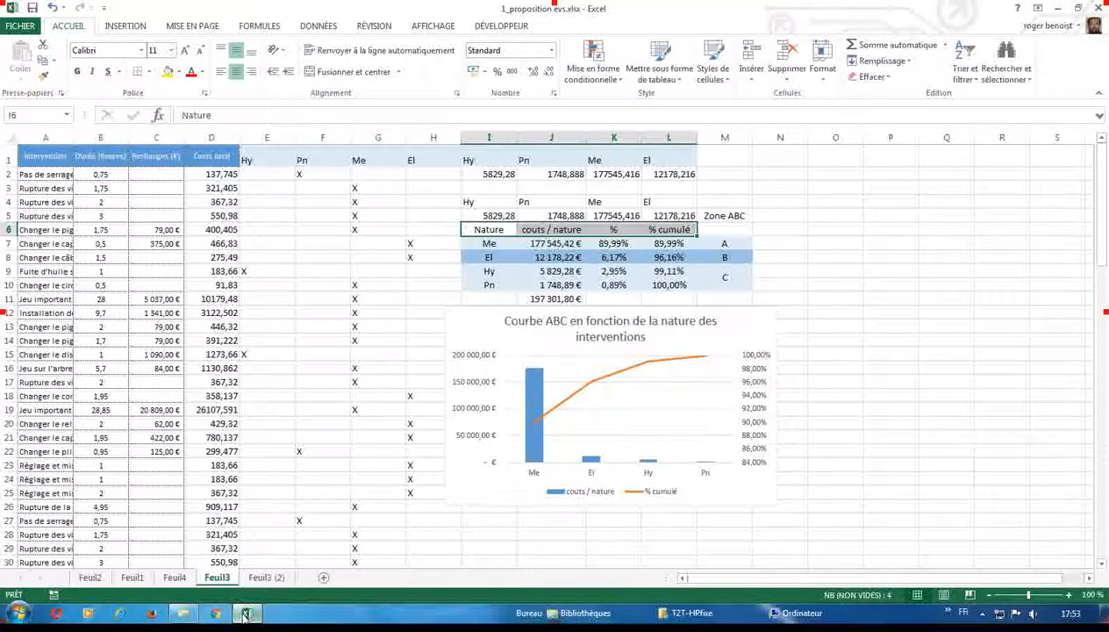
pyautogui.click(267, 578)
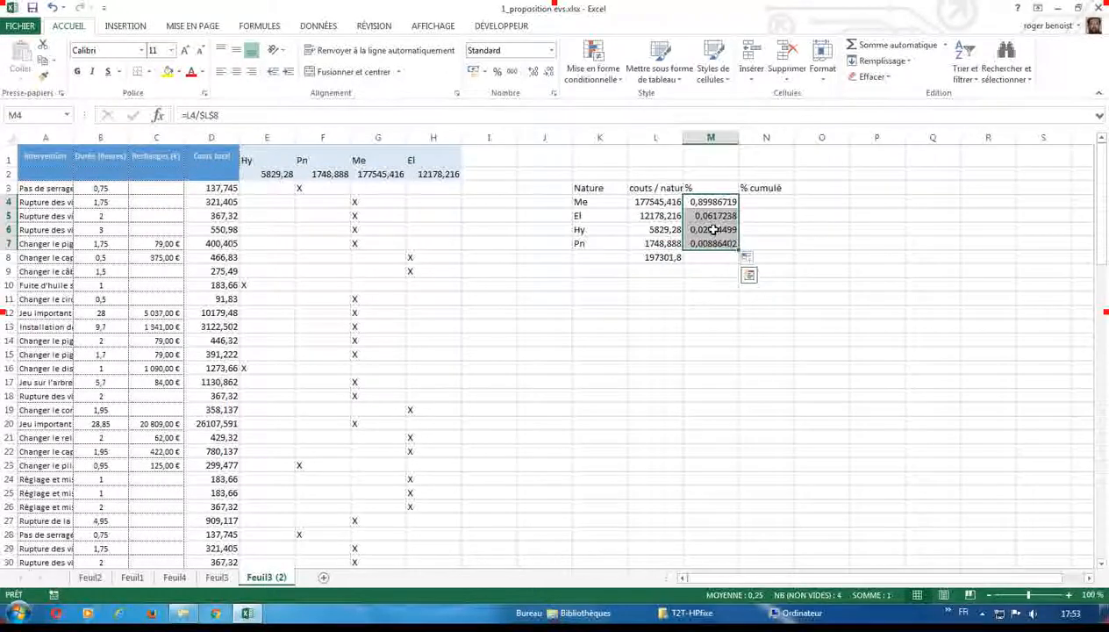
pyautogui.click(497, 72)
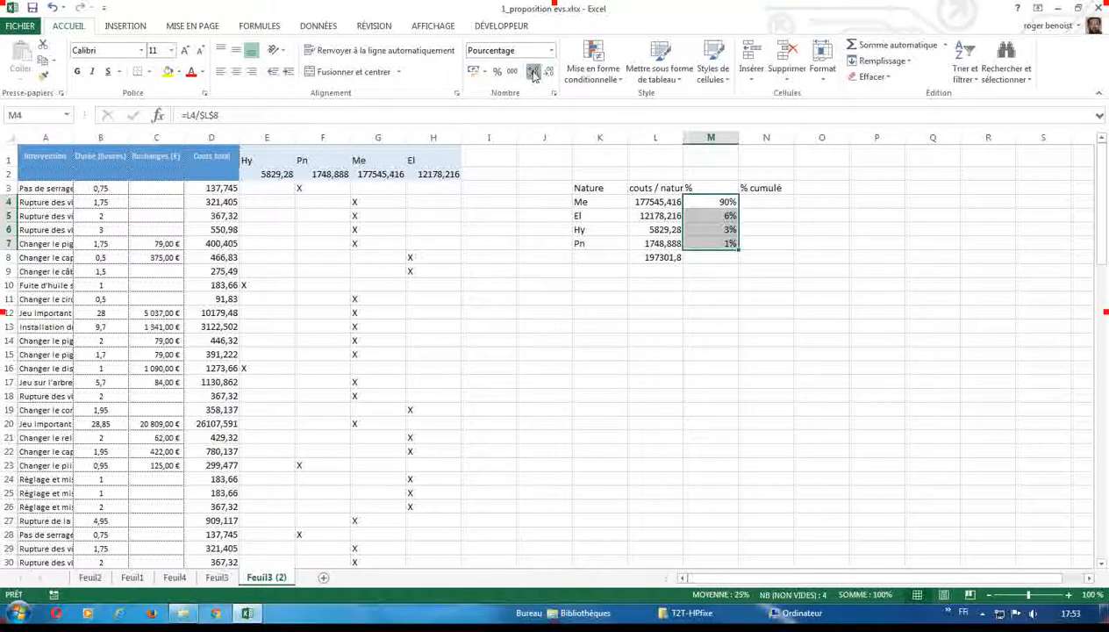
pyautogui.click(533, 72)
pyautogui.click(532, 72)
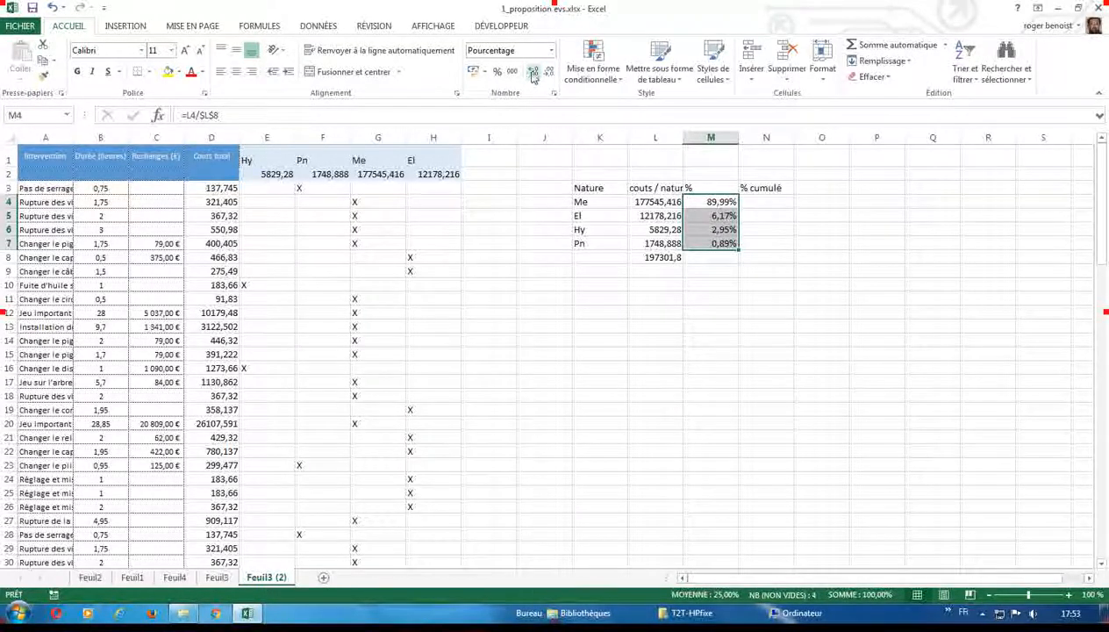
# Step: Start the cumulative percentage column by entering =M4 in cell N4
pyautogui.click(762, 202)
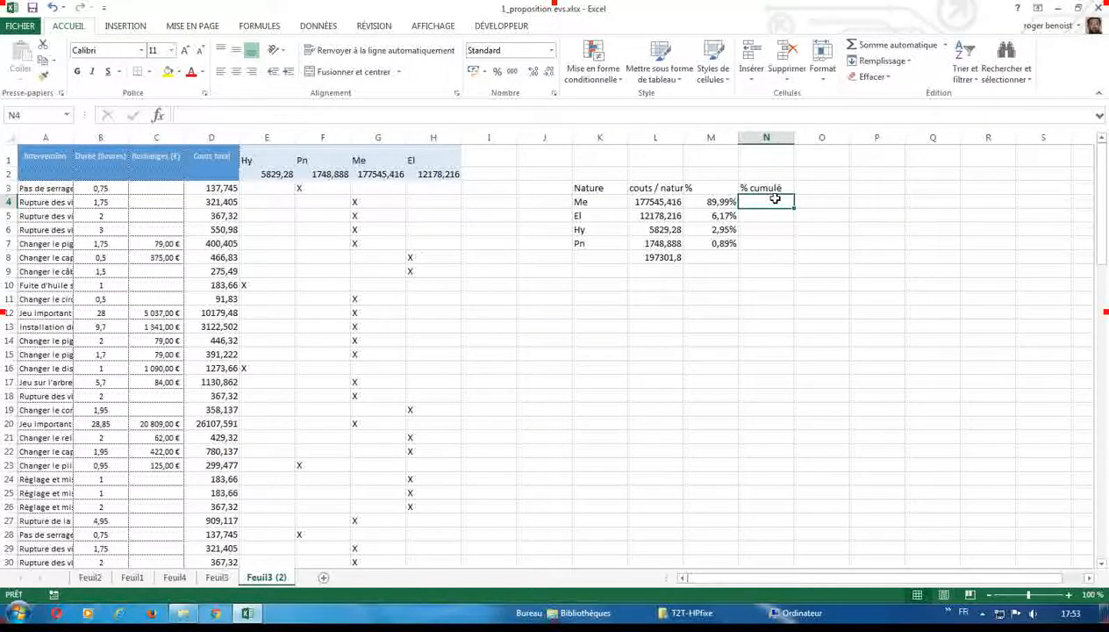
pyautogui.write('=')
pyautogui.press('Left')
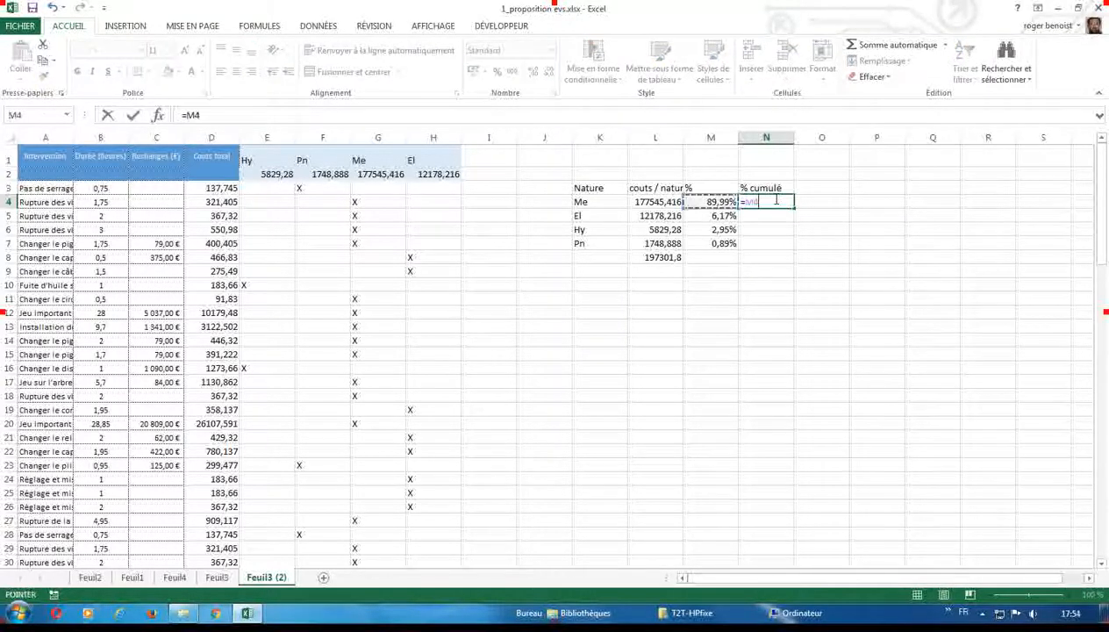
pyautogui.press('Return')
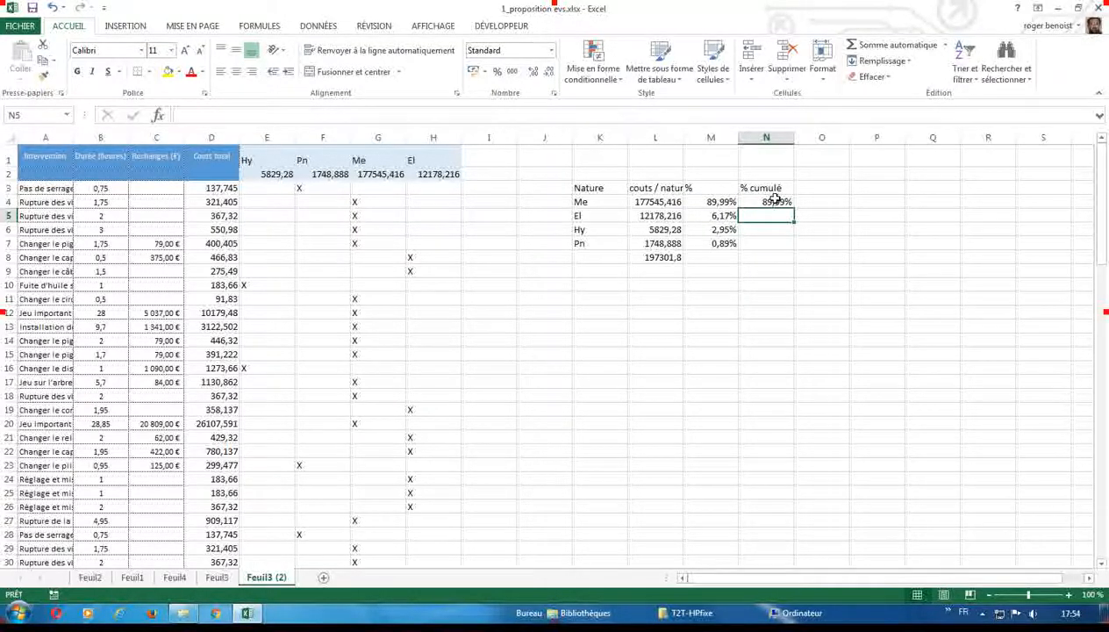
# Step: Complete the cumulative percentage column by entering =N4+M5 in N5 and filling it down to N7
pyautogui.write('=')
pyautogui.click(775, 200)
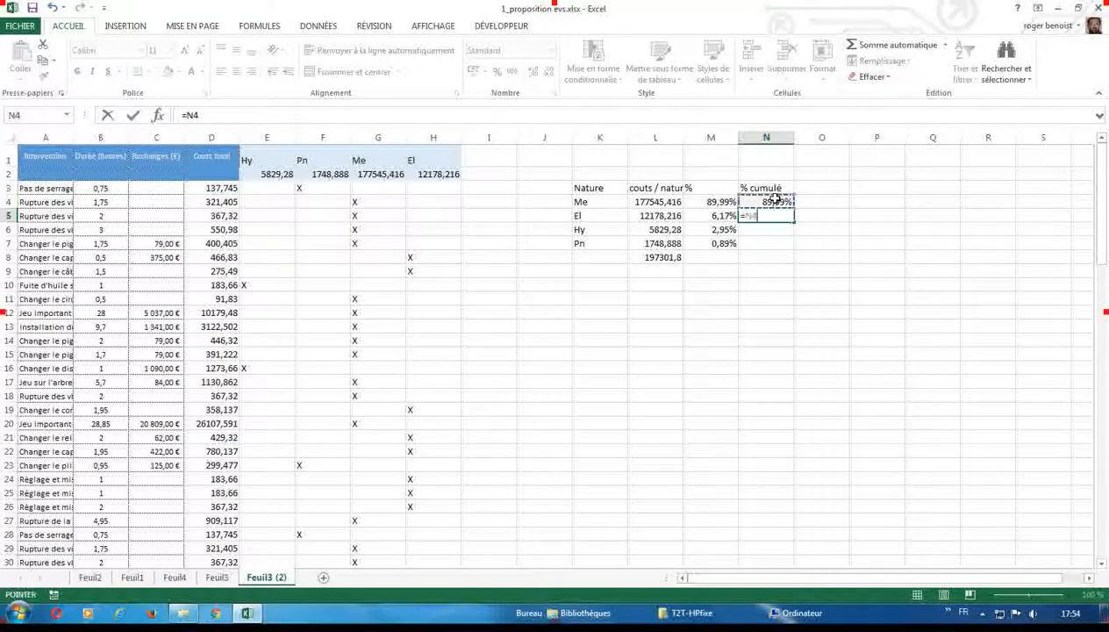
pyautogui.write('+')
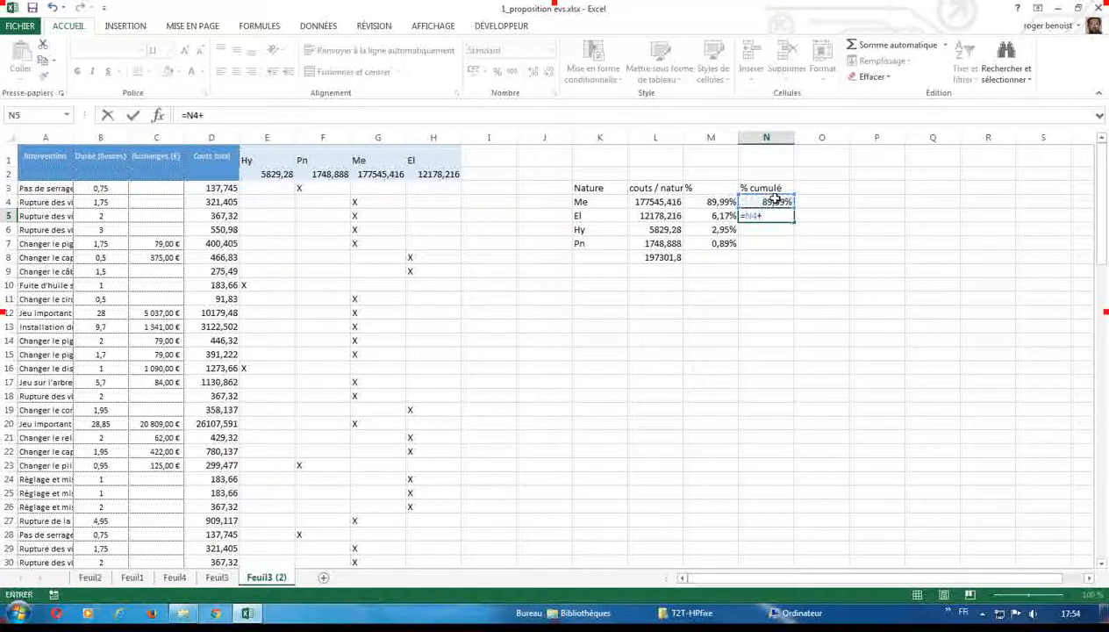
pyautogui.press('Left')
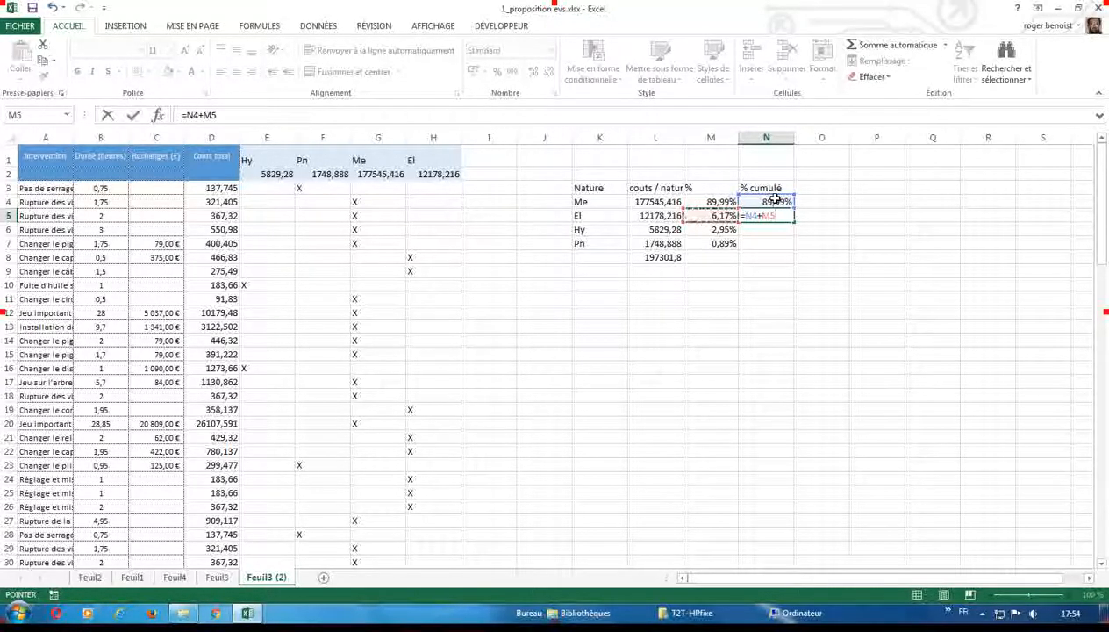
pyautogui.press('Return')
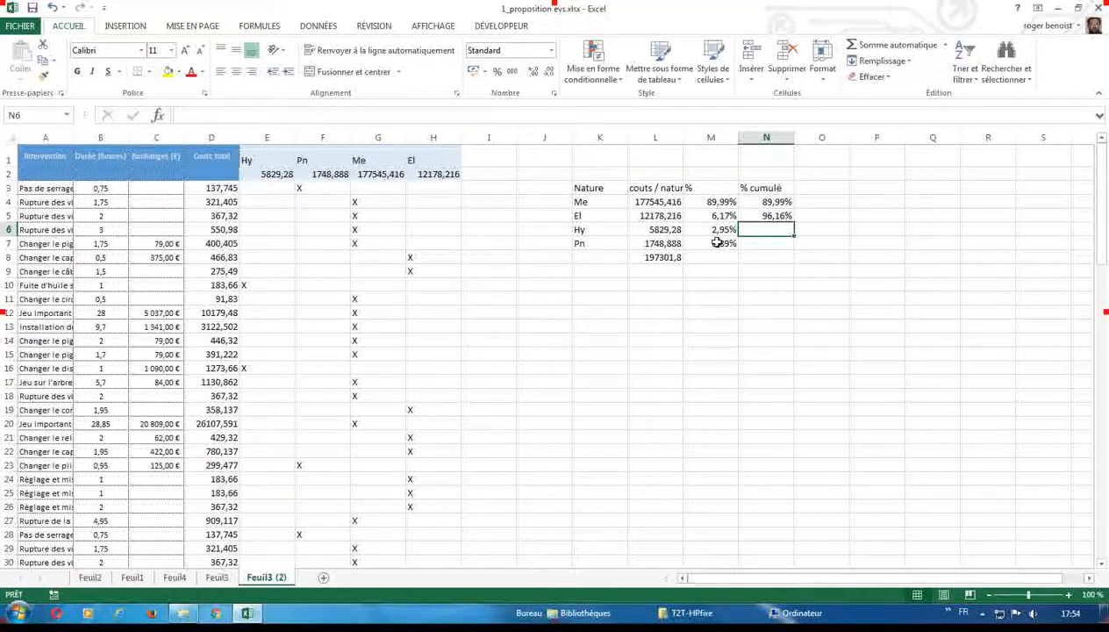
pyautogui.click(770, 216)
pyautogui.moveTo(793, 222); pyautogui.dragTo(786, 252)
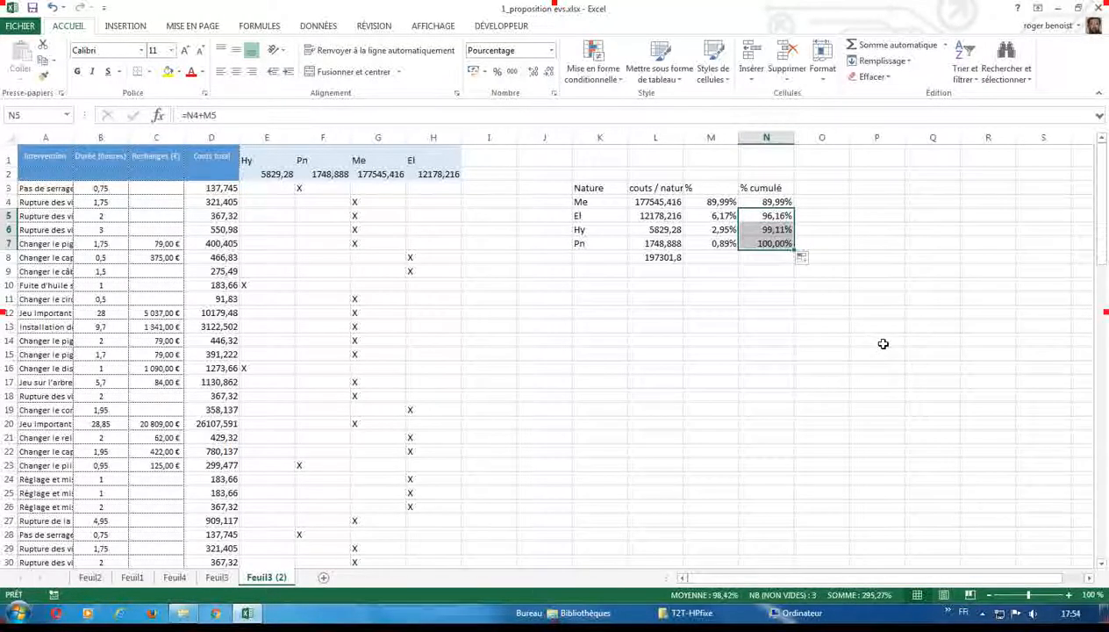
pyautogui.click(585, 299)
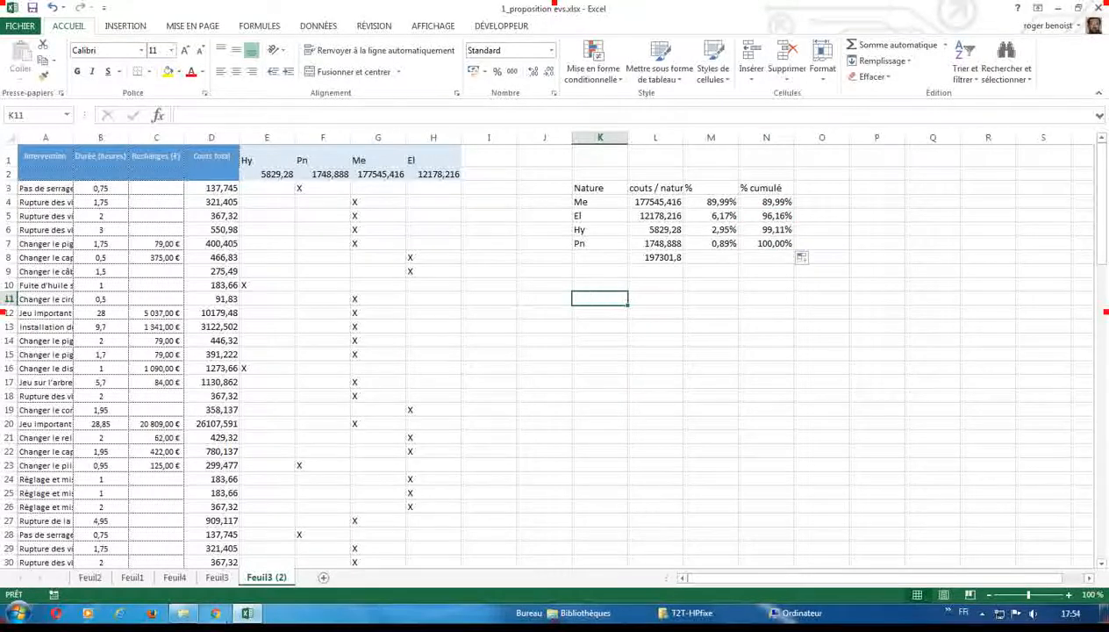
# Step: Check how the natures are assigned to zones A, B and C in the finished table on Feuil3
pyautogui.click(230, 580)
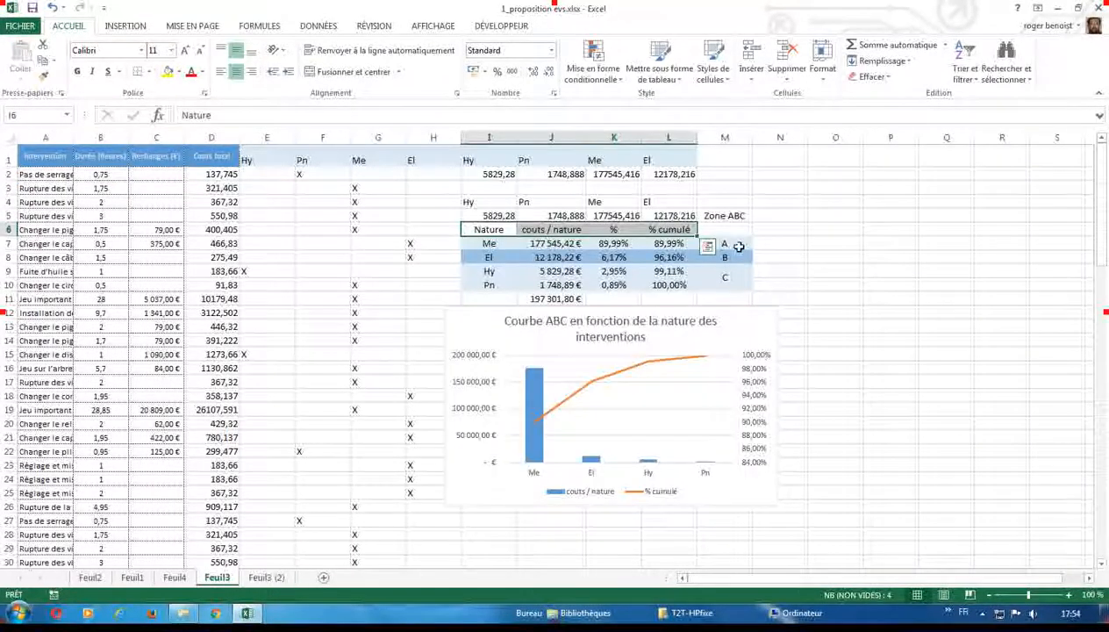
pyautogui.click(721, 246)
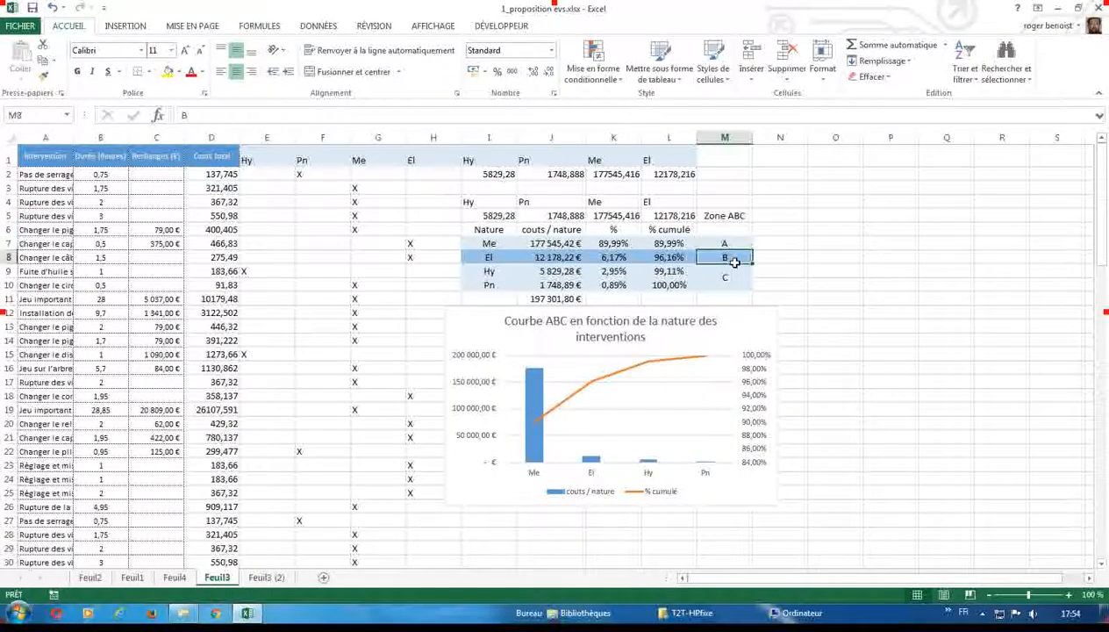
pyautogui.click(729, 280)
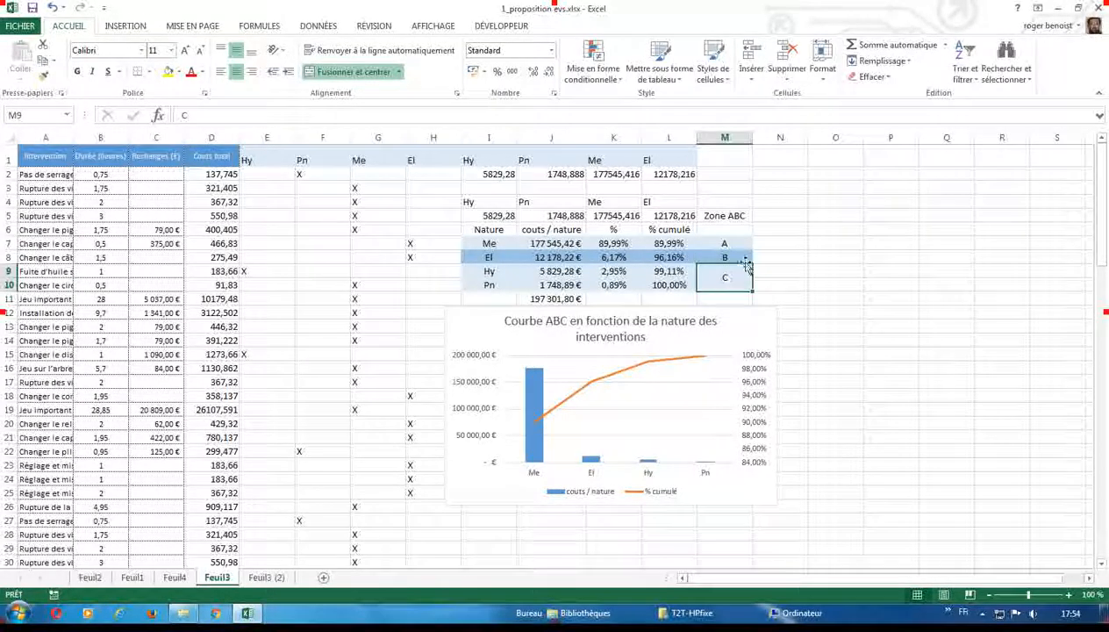
pyautogui.click(275, 580)
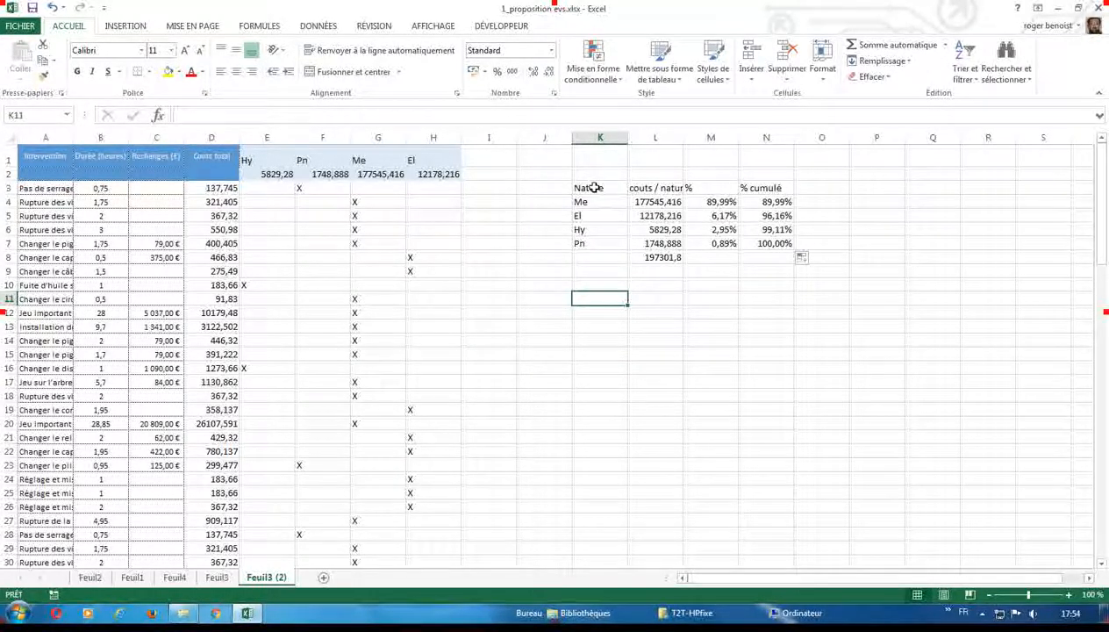
# Step: Insert a 2D clustered column chart from K3:L7 and N3:N7 on Feuil3 (2), and place it below the table
pyautogui.moveTo(594, 188); pyautogui.dragTo(660, 243)
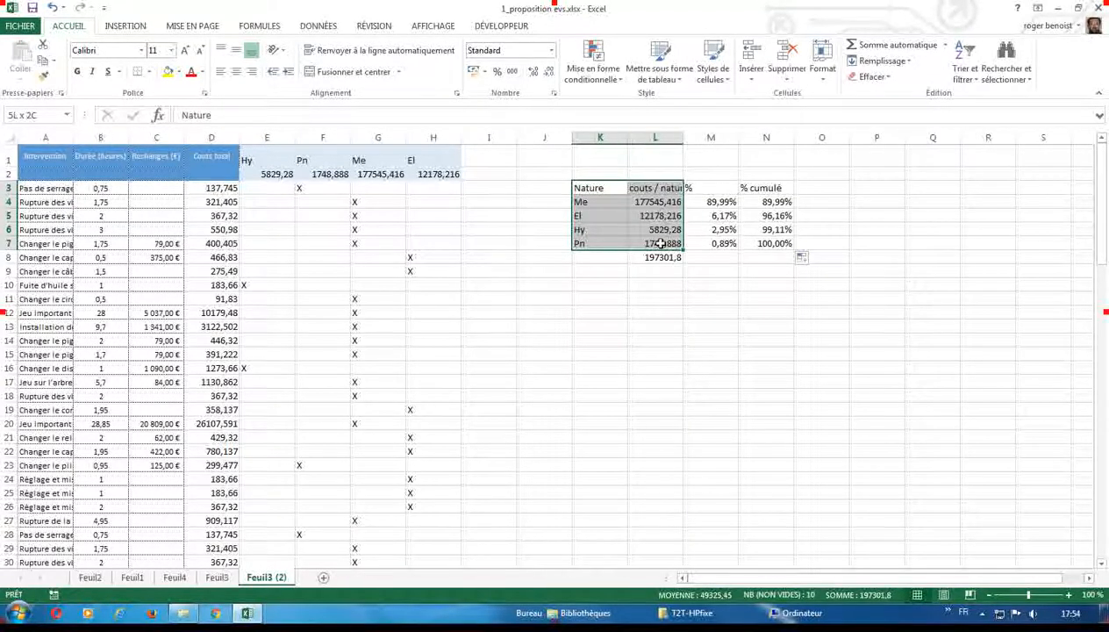
pyautogui.moveTo(768, 188); pyautogui.dragTo(777, 248)
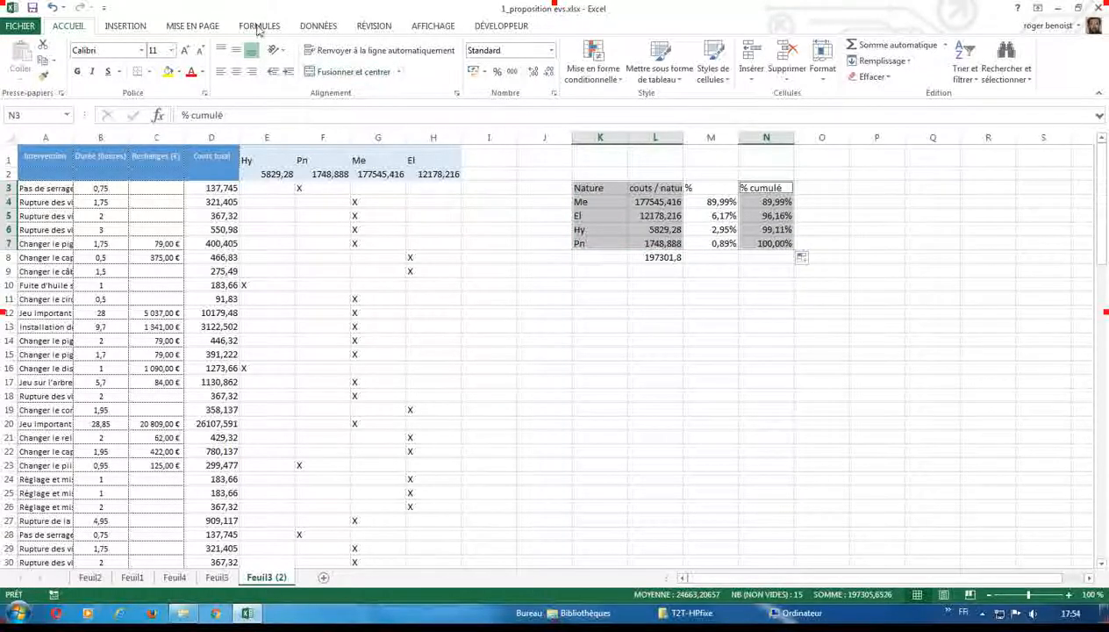
pyautogui.click(126, 27)
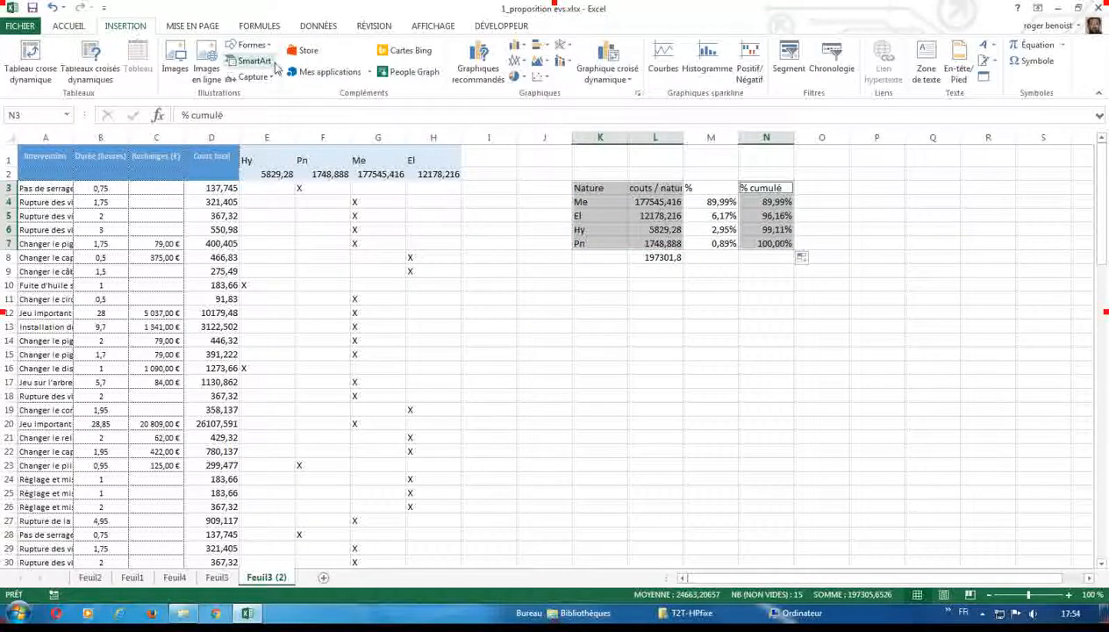
pyautogui.click(485, 63)
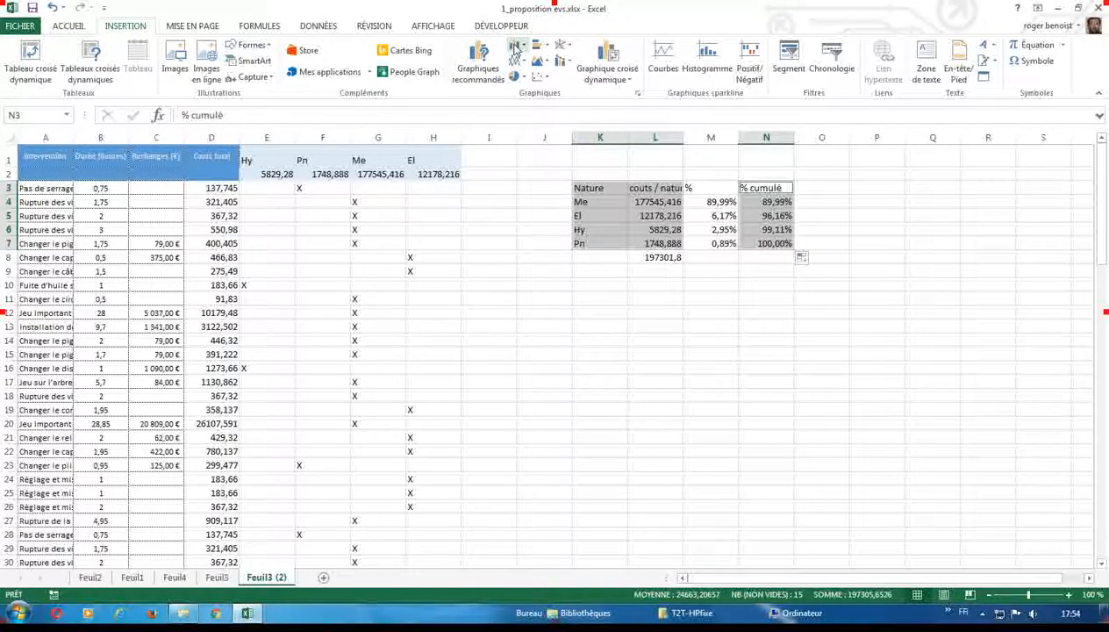
pyautogui.click(516, 48)
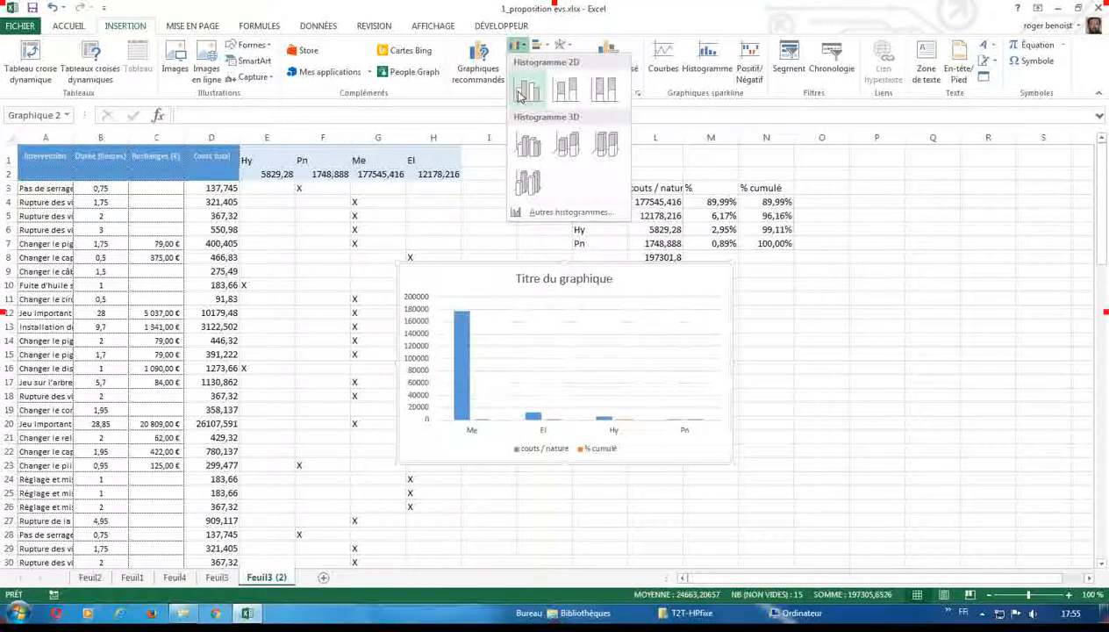
pyautogui.click(520, 95)
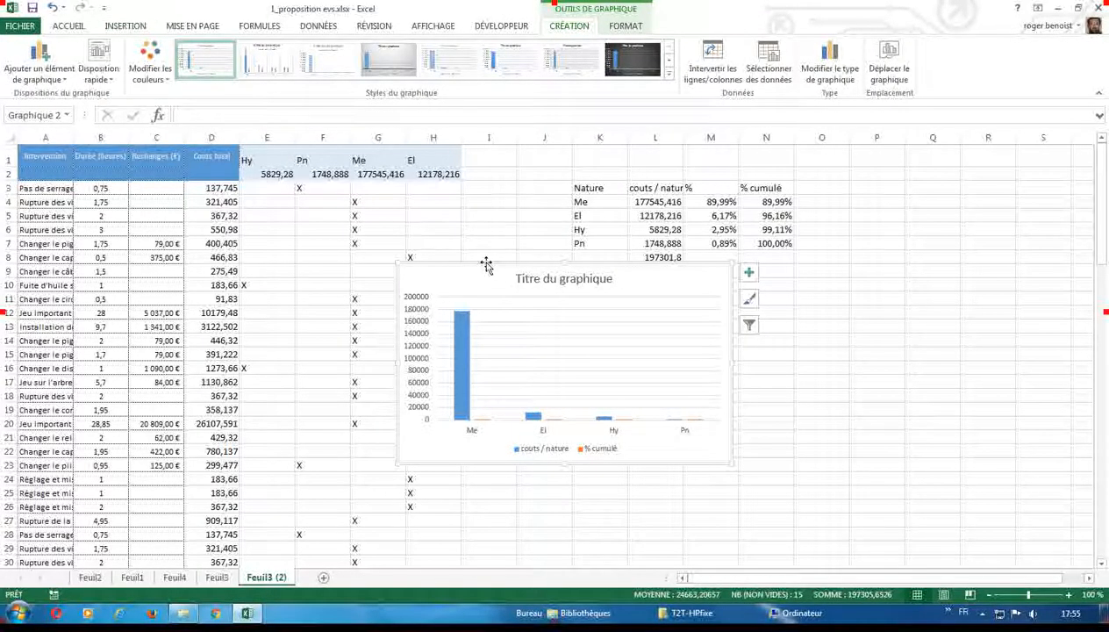
pyautogui.moveTo(485, 265); pyautogui.dragTo(599, 270)
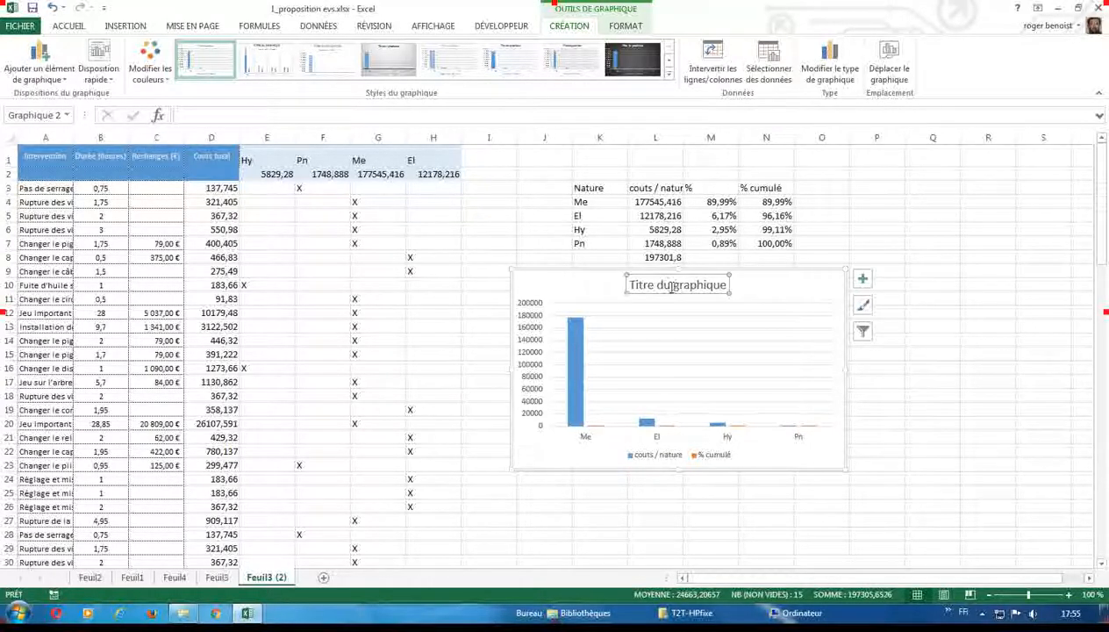
pyautogui.click(577, 351)
pyautogui.click(669, 354)
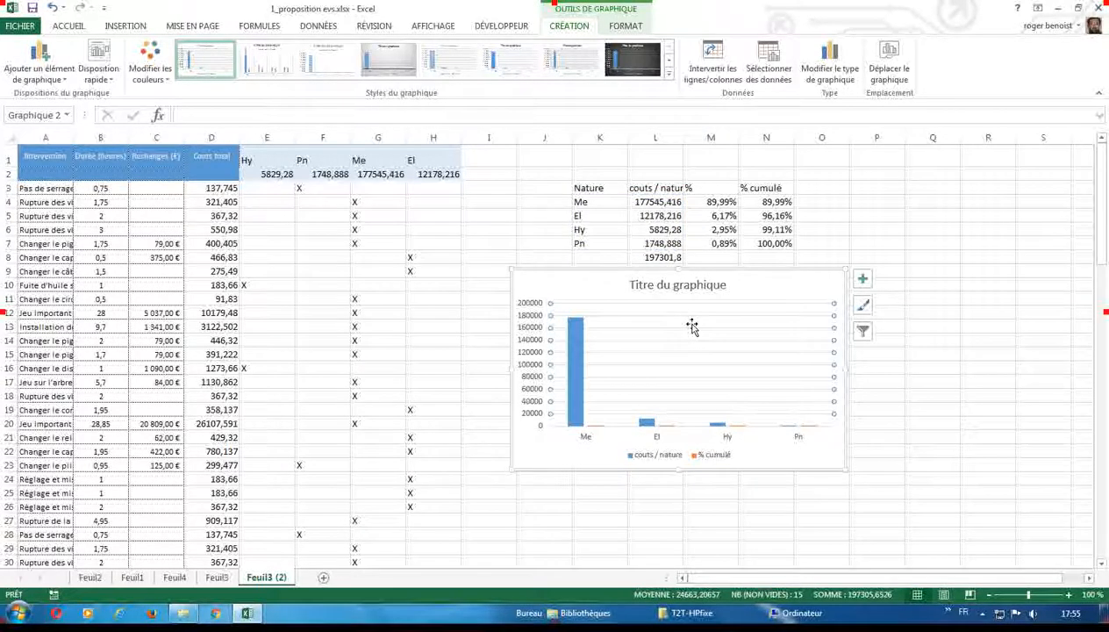
pyautogui.click(648, 422)
pyautogui.click(643, 464)
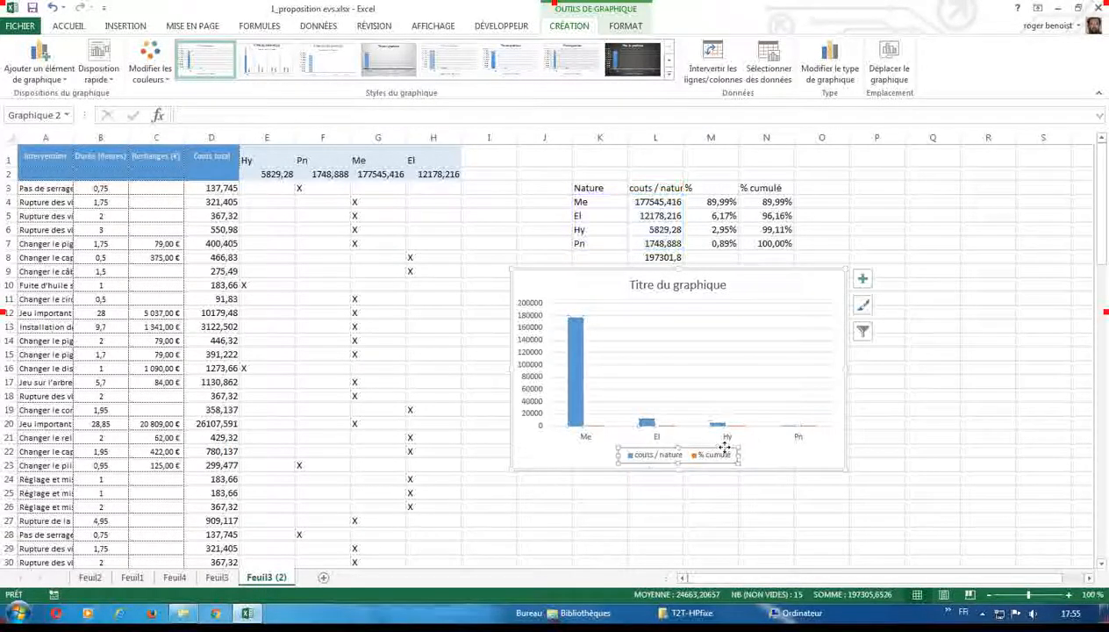
pyautogui.click(667, 427)
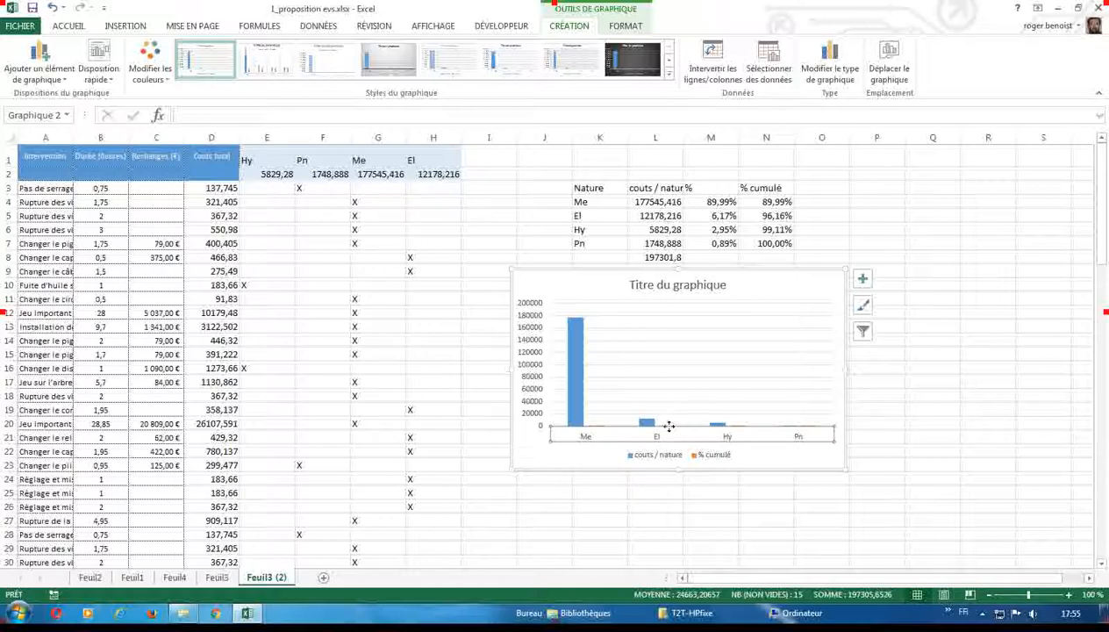
pyautogui.click(697, 401)
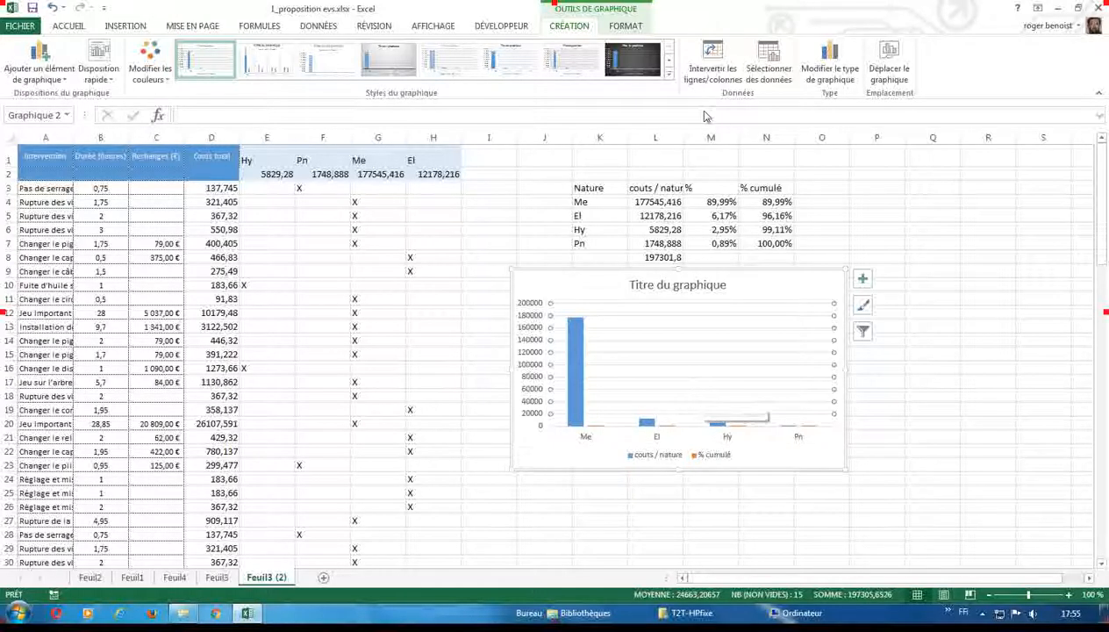
# Step: Plot the chart's "% cumulé" series on the secondary axis
pyautogui.click(626, 27)
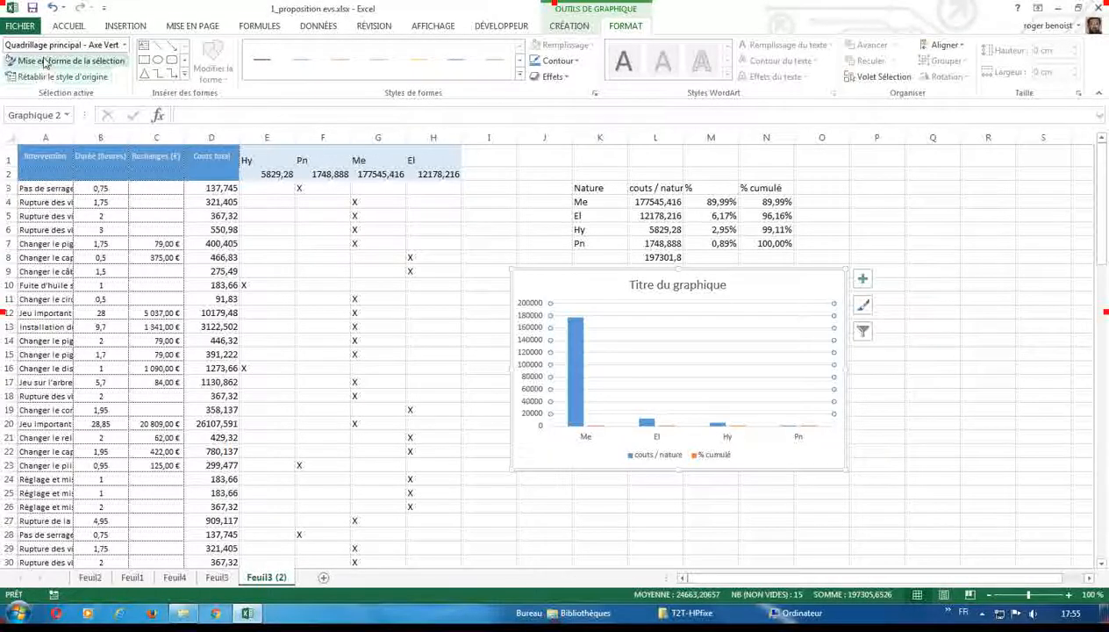
pyautogui.click(125, 46)
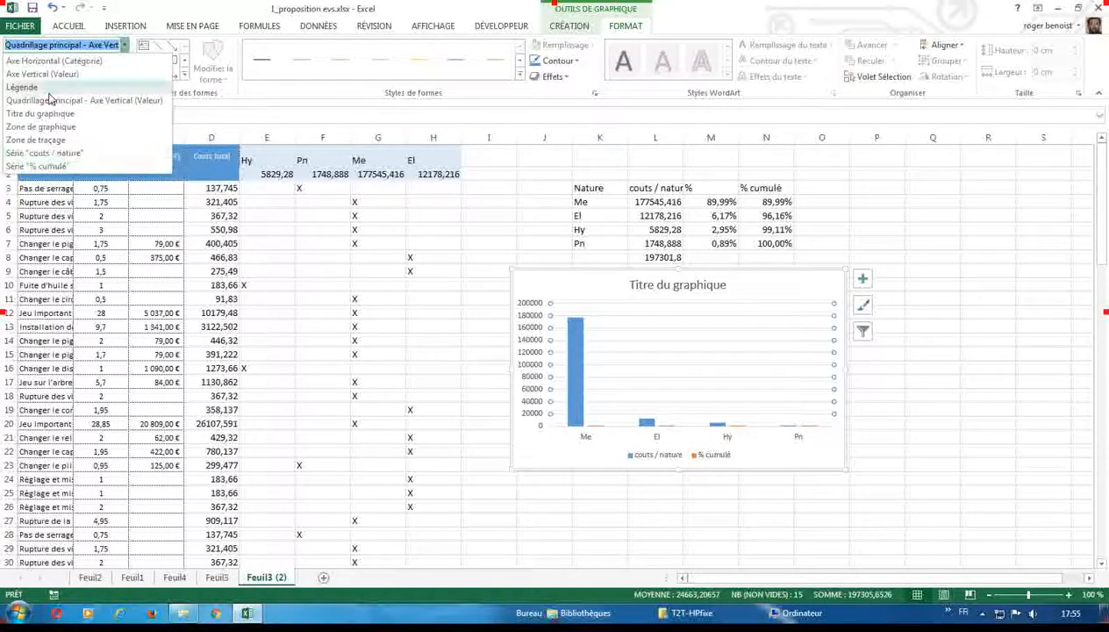
pyautogui.click(44, 167)
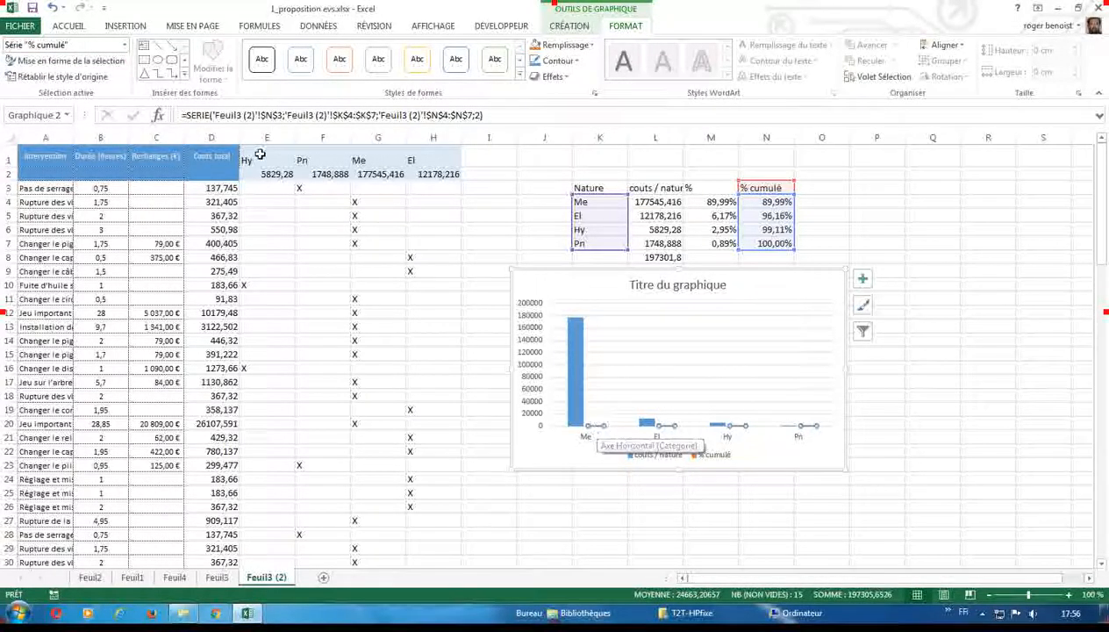
pyautogui.click(88, 62)
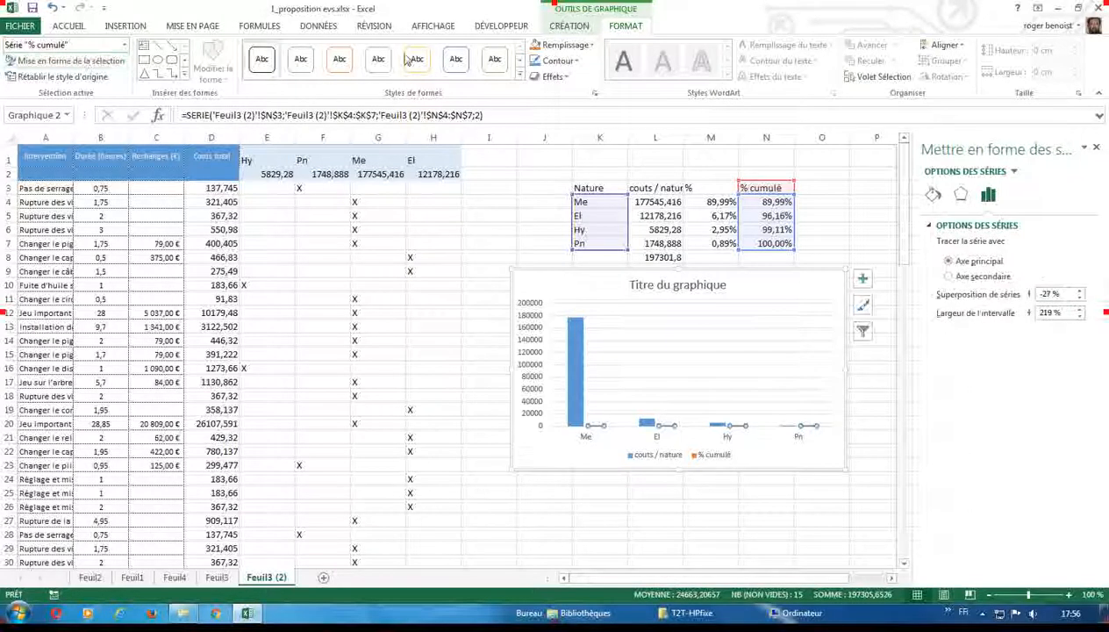
pyautogui.click(947, 276)
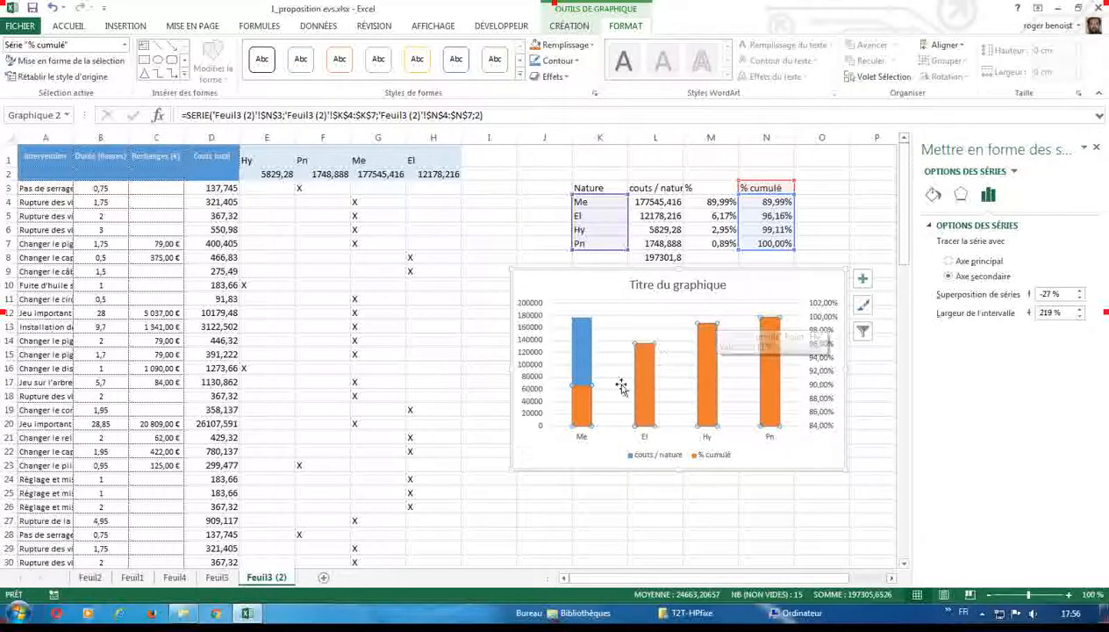
# Step: Change the "% cumulé" series to a line chart type, keeping "couts / nature" as clustered columns
pyautogui.click(569, 26)
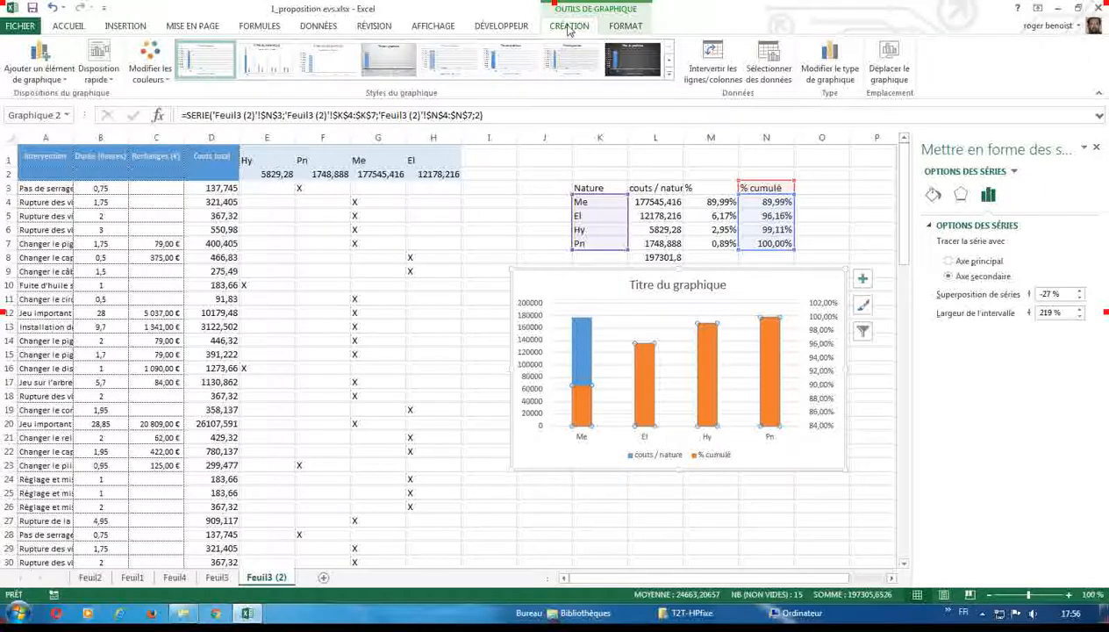
pyautogui.click(835, 72)
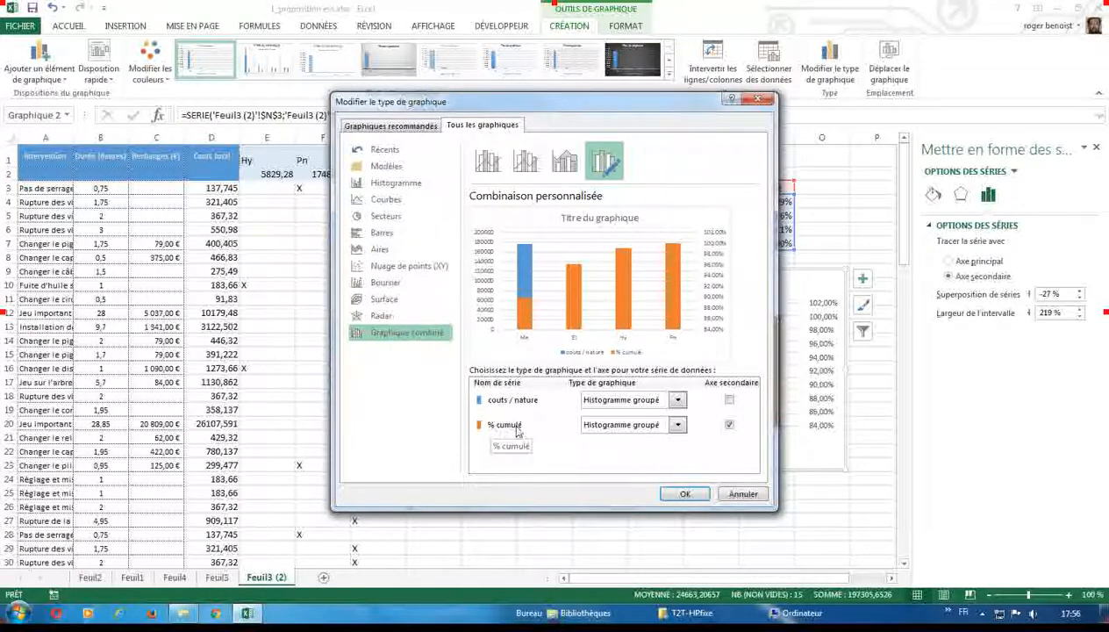
pyautogui.click(676, 426)
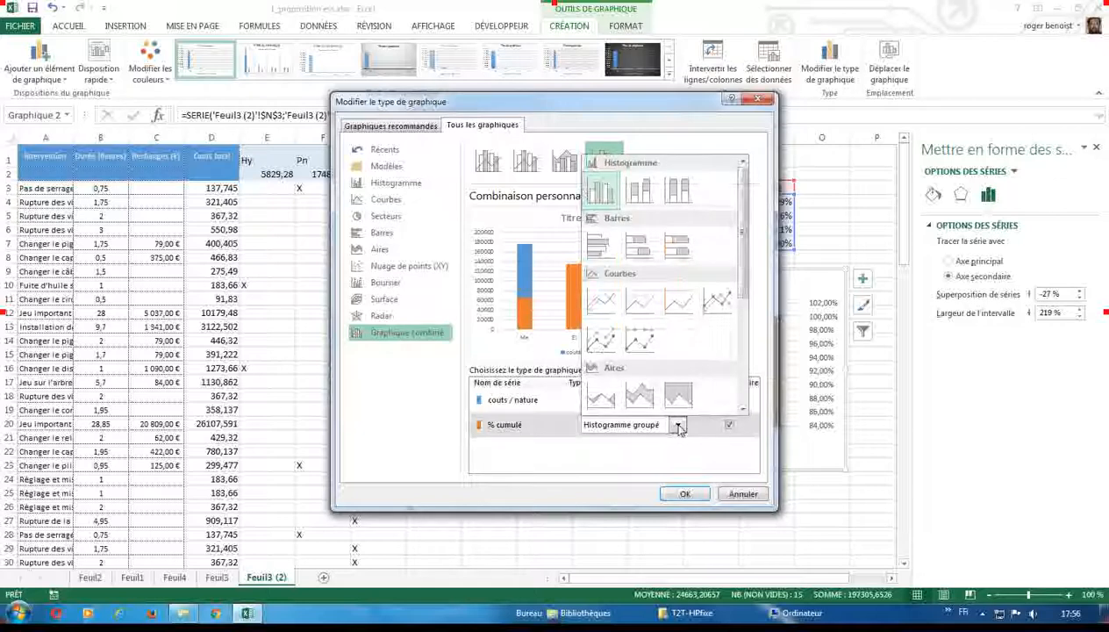
pyautogui.click(602, 304)
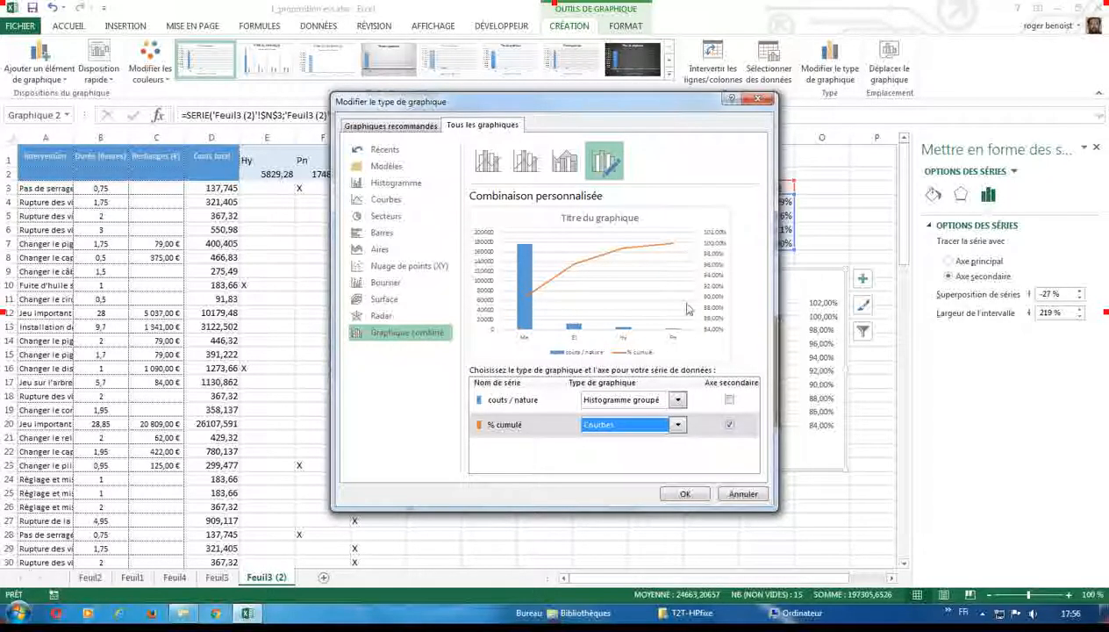
pyautogui.click(685, 494)
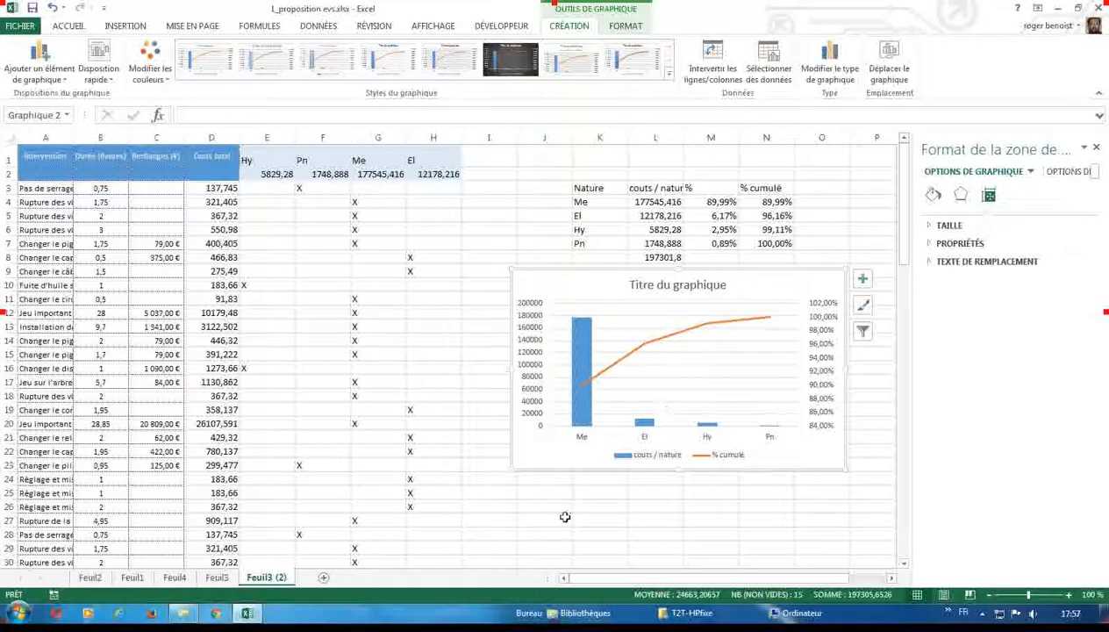
# Step: Copy the title text of the finished ABC chart on Feuil3
pyautogui.click(217, 577)
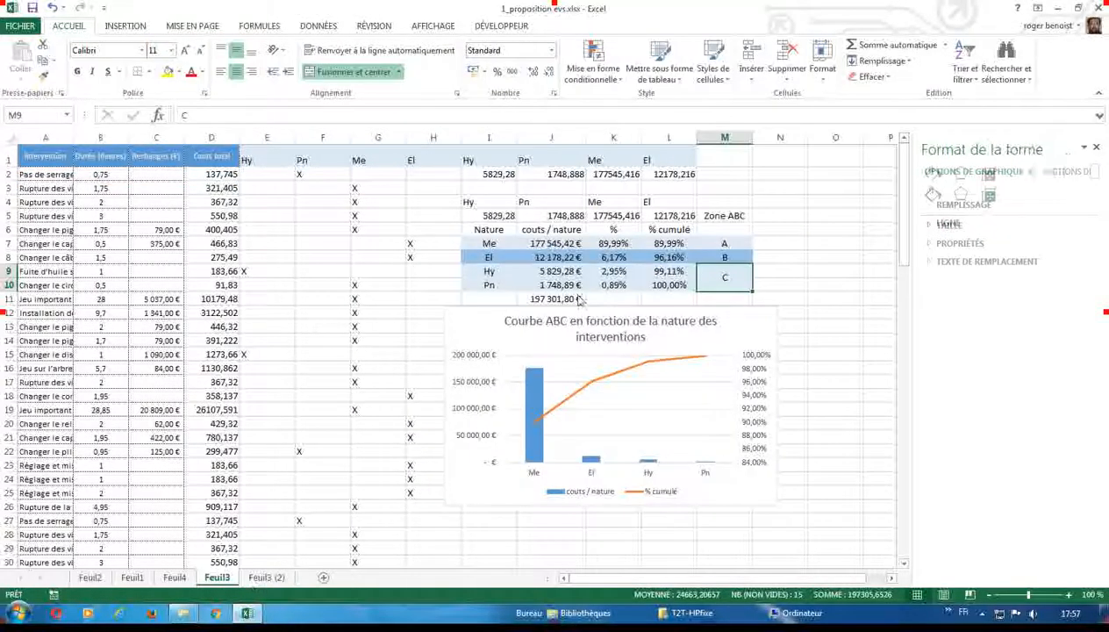
pyautogui.click(521, 324)
pyautogui.moveTo(506, 322); pyautogui.dragTo(660, 341)
pyautogui.hotkey('ctrl', 'c')
pyautogui.rightClick(612, 339)
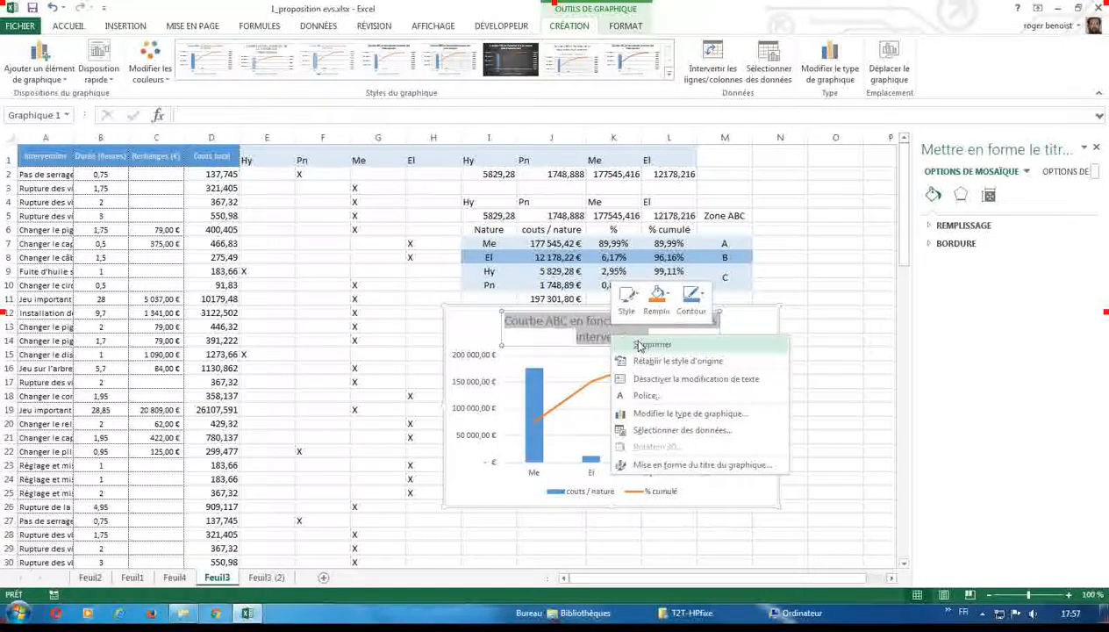
pyautogui.rightClick(591, 328)
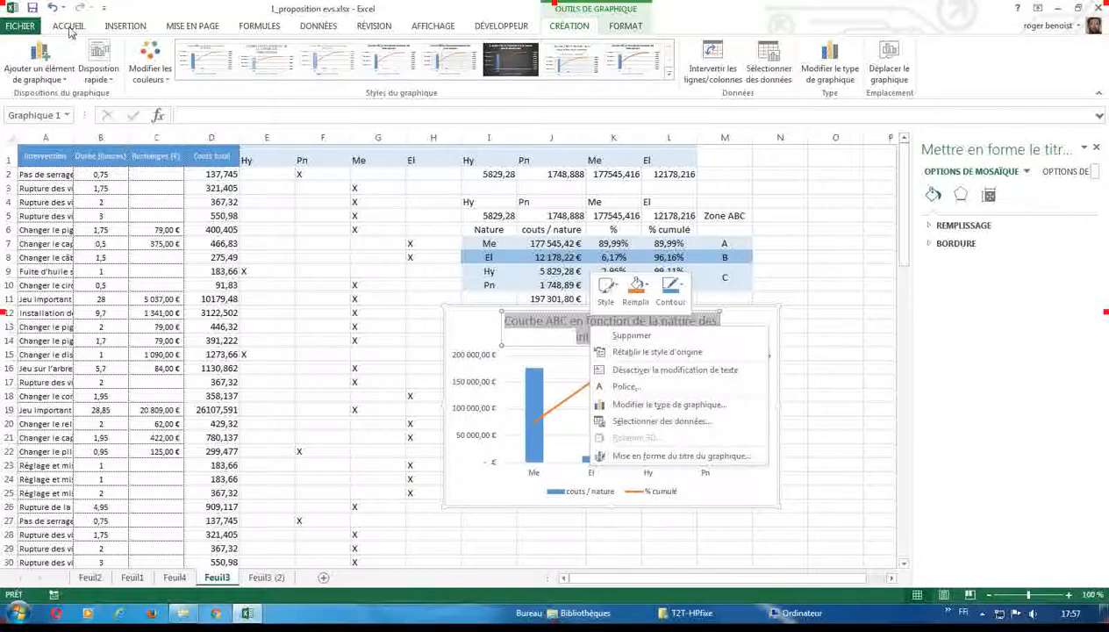
pyautogui.click(68, 27)
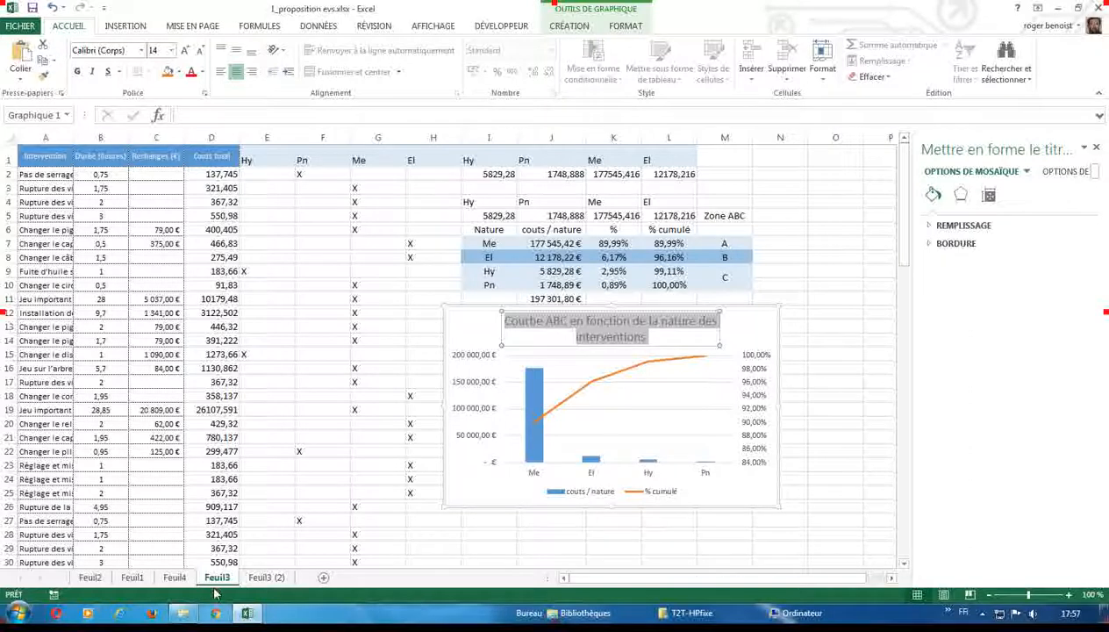
# Step: Replace the placeholder chart title on Feuil3 (2) with the copied text "Courbe ABC en fonction de la nature des interventions"
pyautogui.click(259, 577)
pyautogui.click(632, 284)
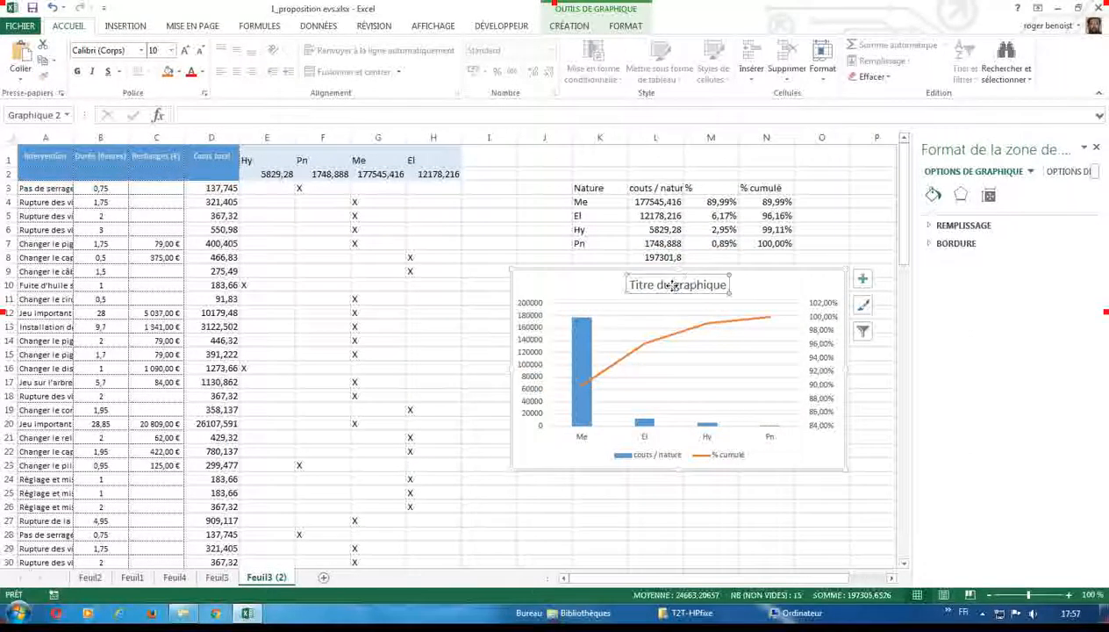
pyautogui.moveTo(632, 284); pyautogui.dragTo(726, 287)
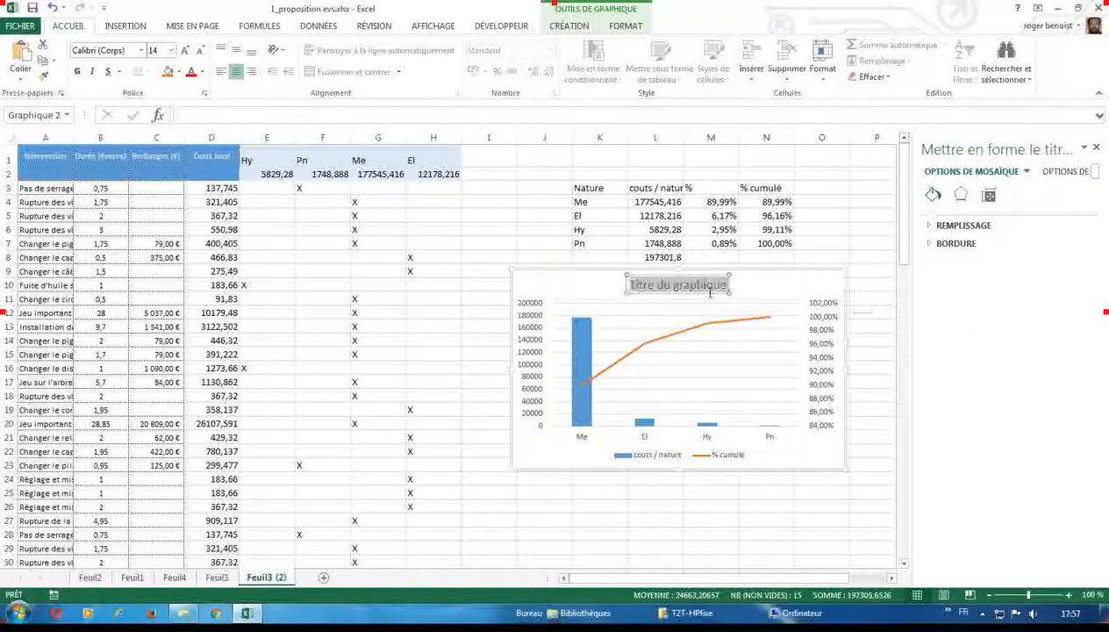
pyautogui.click(20, 61)
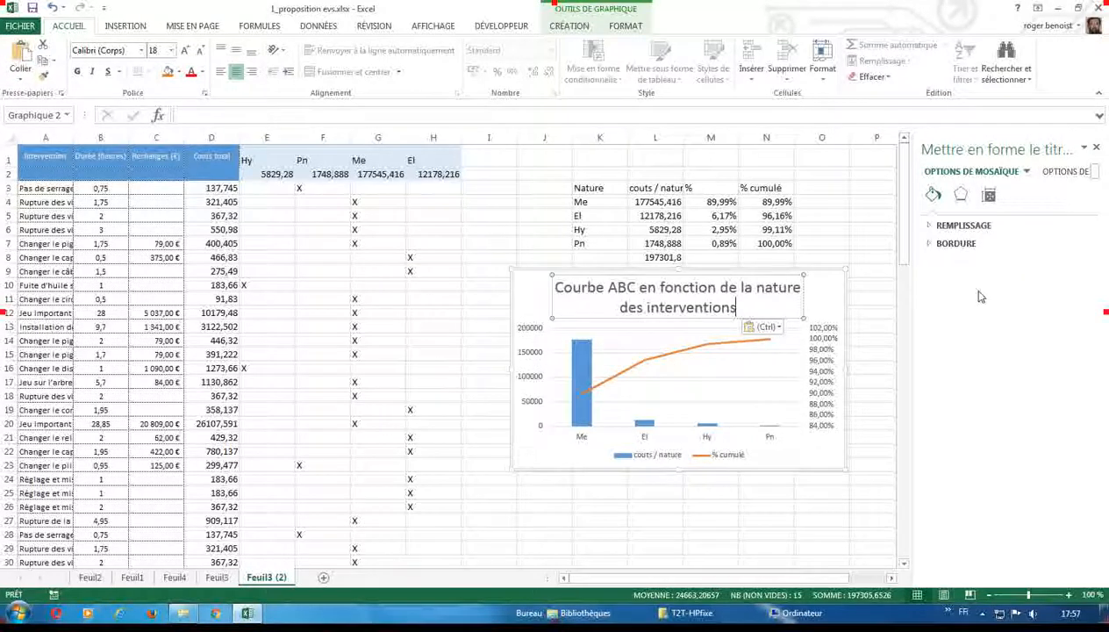
pyautogui.click(817, 530)
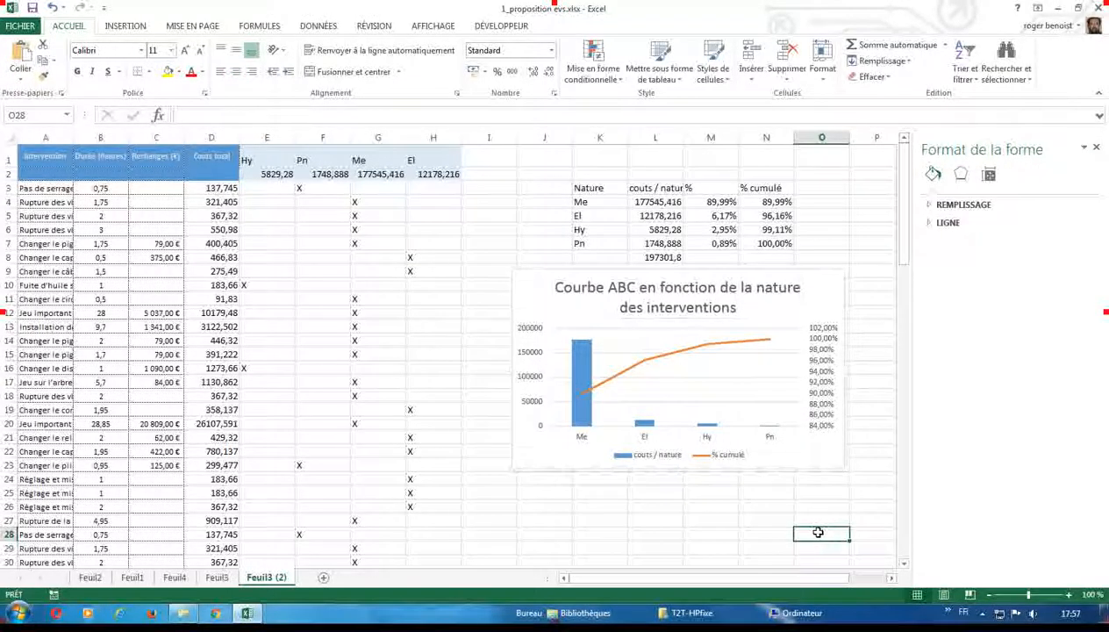